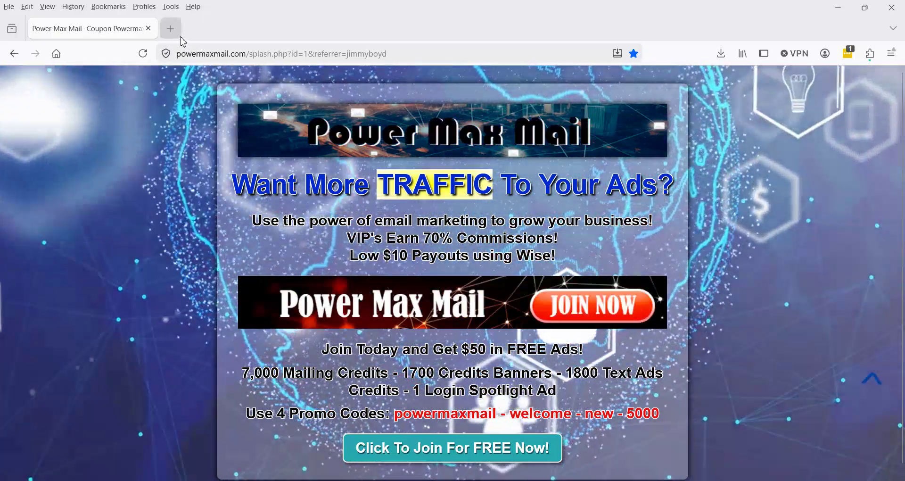
# Open powermaxmail.com in a new tab and log in to the member account with the saved credentials.
pyautogui.click(172, 28)
pyautogui.click(211, 53)
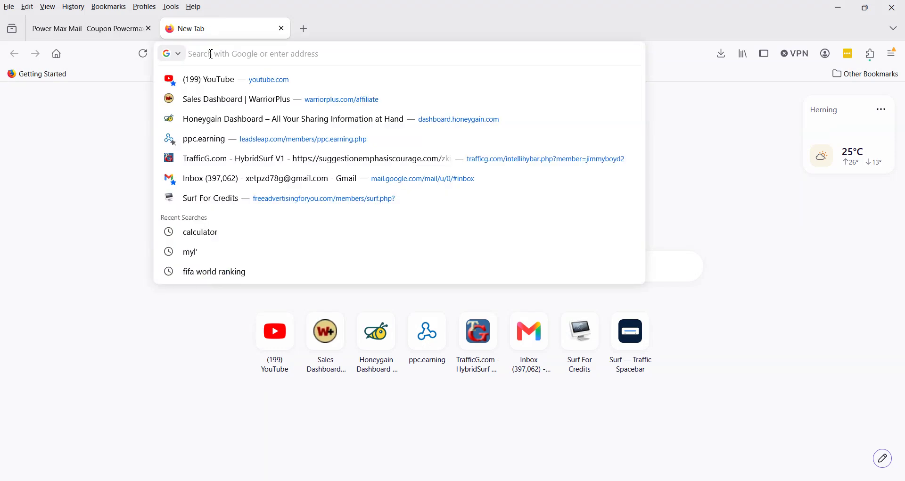
pyautogui.write('powermaxmail.com/')
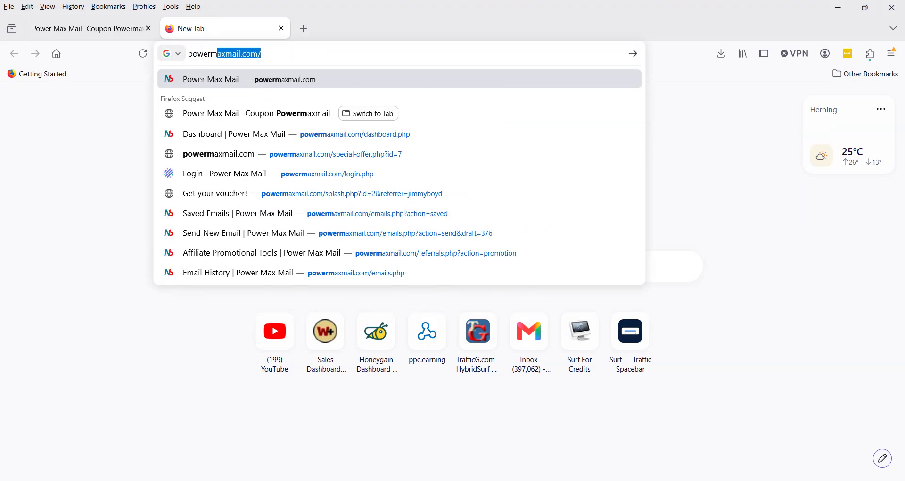
pyautogui.press('Return')
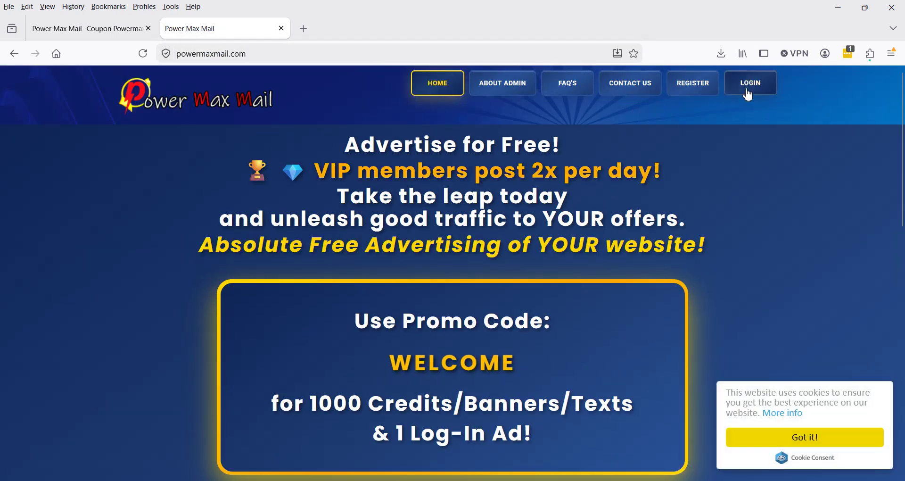
pyautogui.click(748, 94)
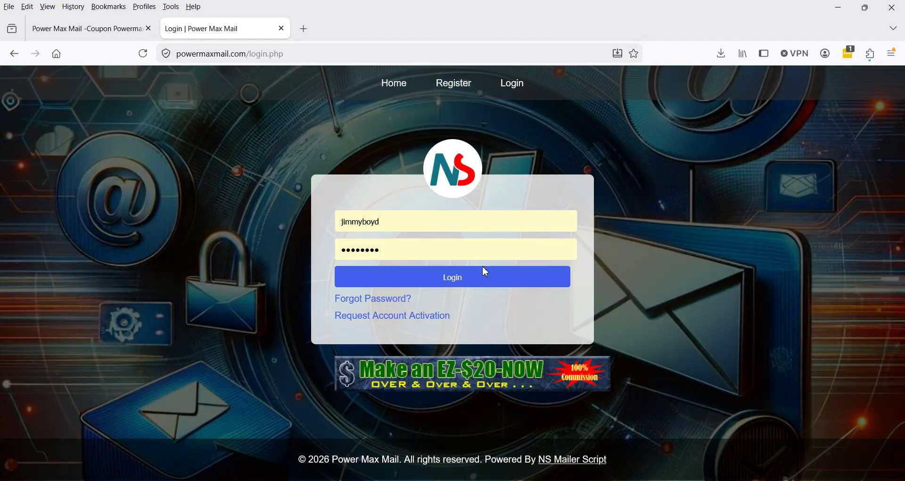
pyautogui.click(481, 274)
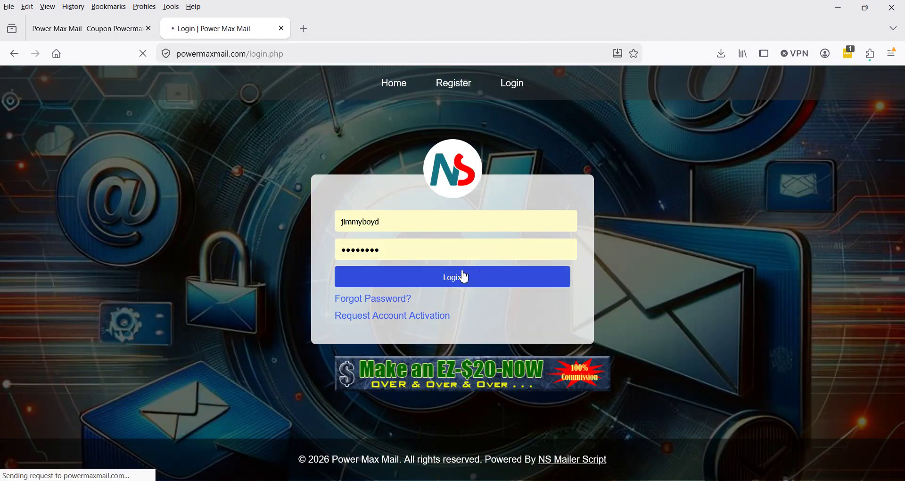
# Open the Voucher-Promo Codes page and return to the splash page that lists the four promo codes.
pyautogui.scroll(-10, 412, 258)
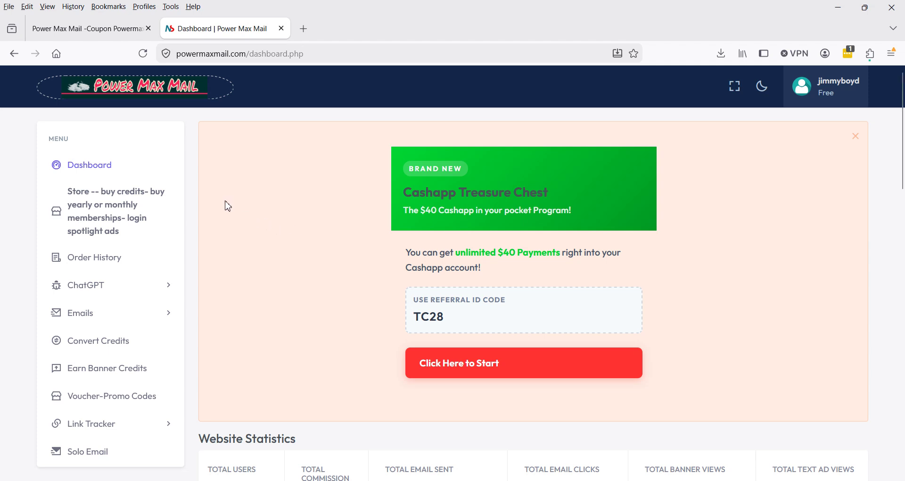
pyautogui.scroll(-2, 228, 206)
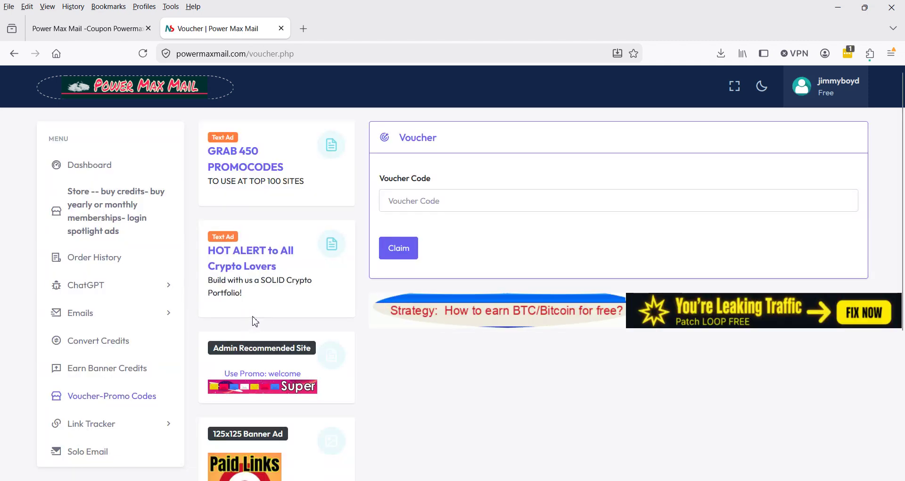
pyautogui.click(134, 30)
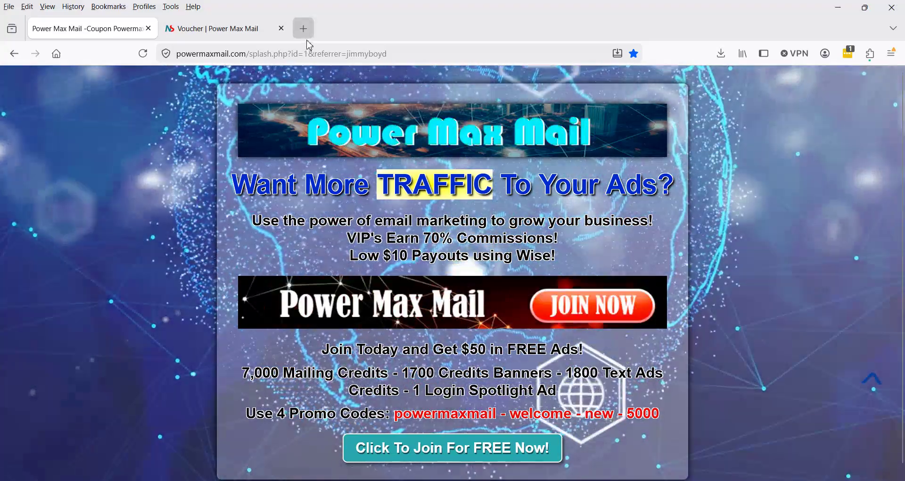
# Open the safe-list.com Paid Links page in a new browser tab.
pyautogui.click(304, 28)
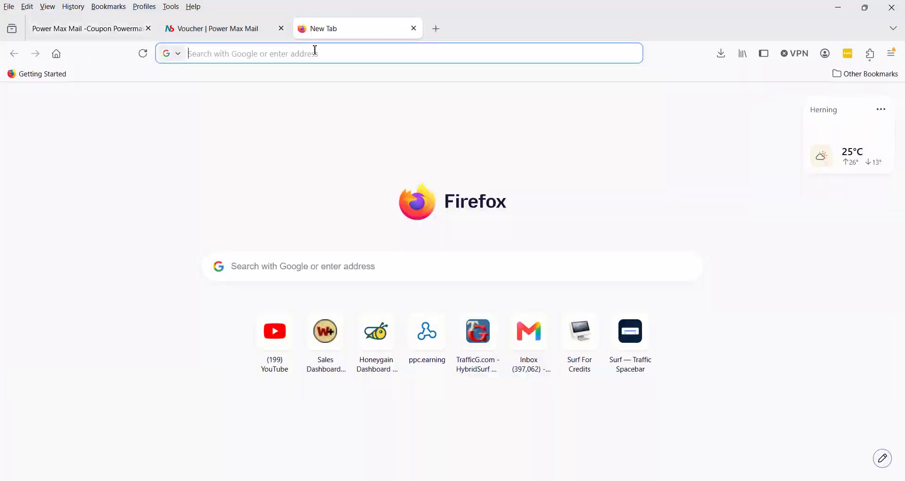
pyautogui.click(317, 53)
pyautogui.write('prosafelist.com/')
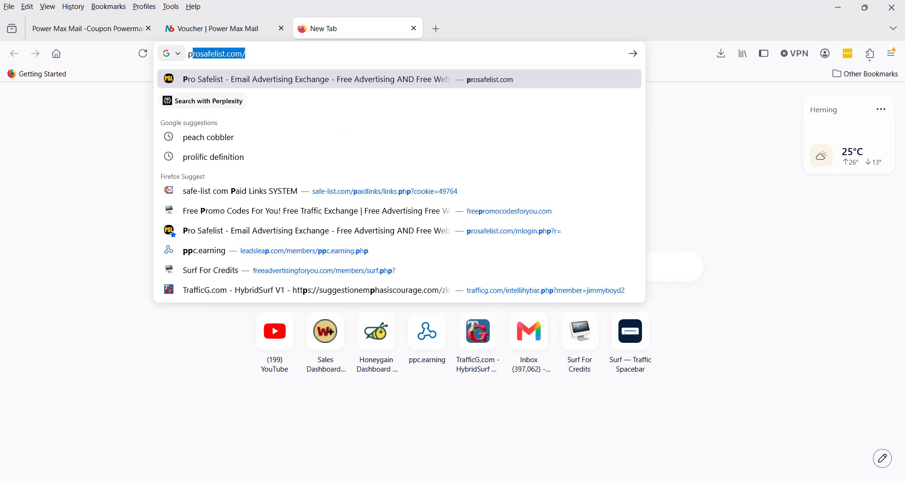
pyautogui.click(341, 184)
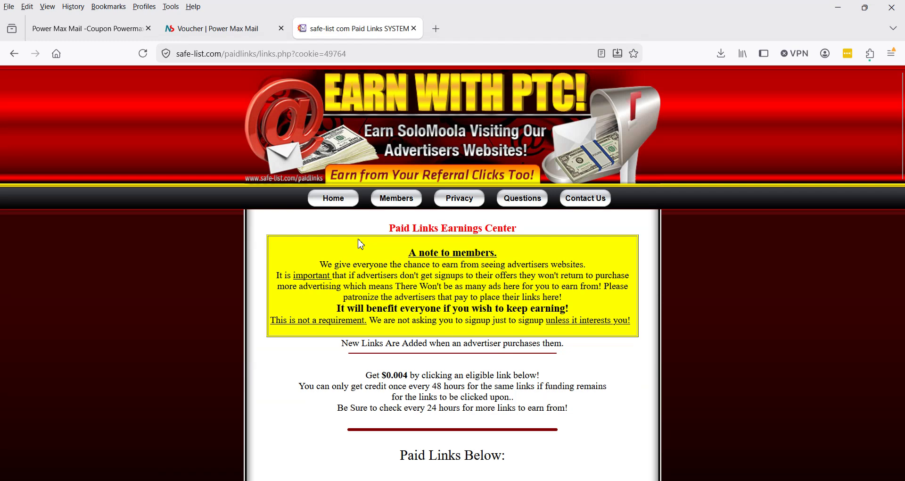
# Open the "SUPER Supplement HUNDREDS of Peptides" and "The Lazy traffic method" paid links in new tabs.
pyautogui.scroll(-4, 361, 244)
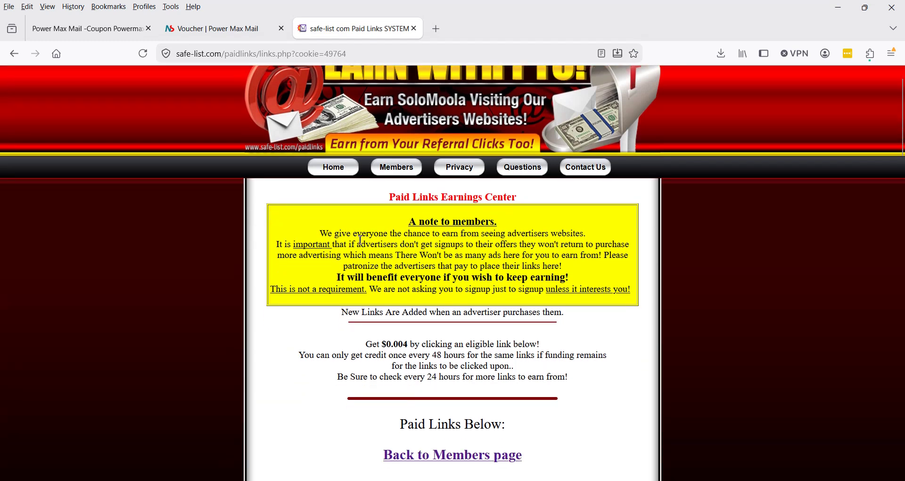
pyautogui.scroll(-6, 361, 245)
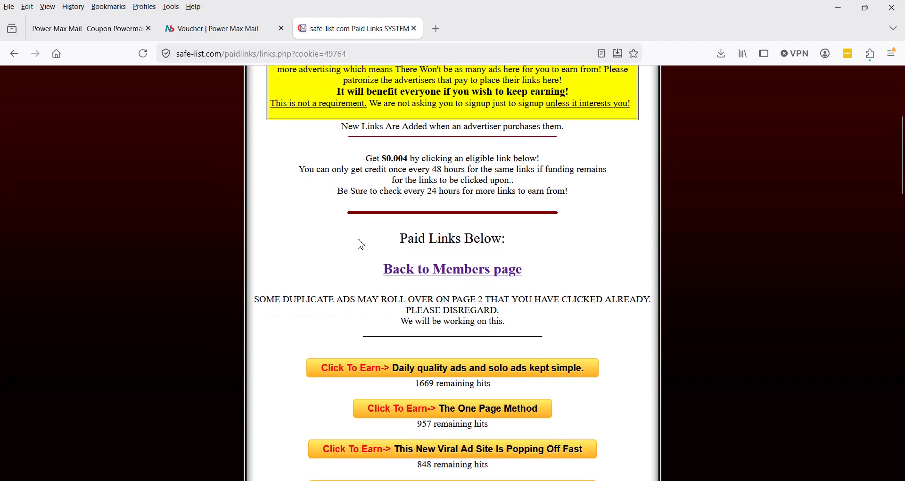
pyautogui.scroll(-4, 361, 244)
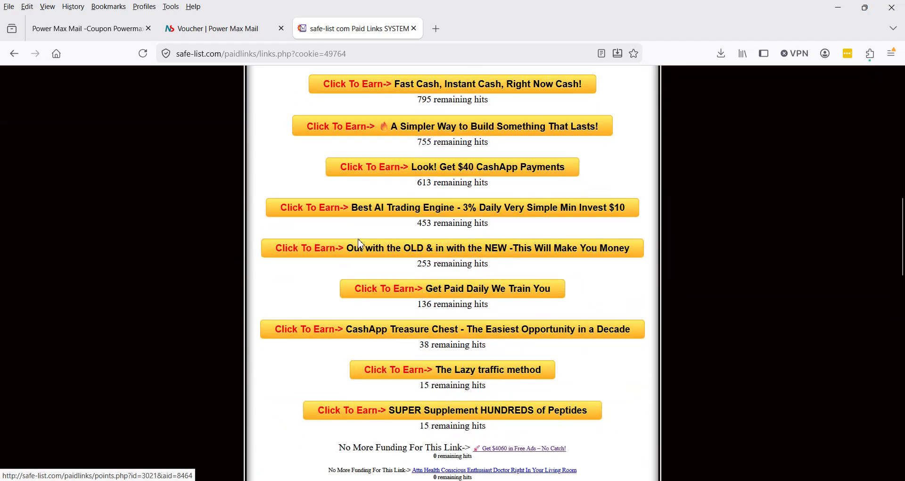
pyautogui.rightClick(435, 415)
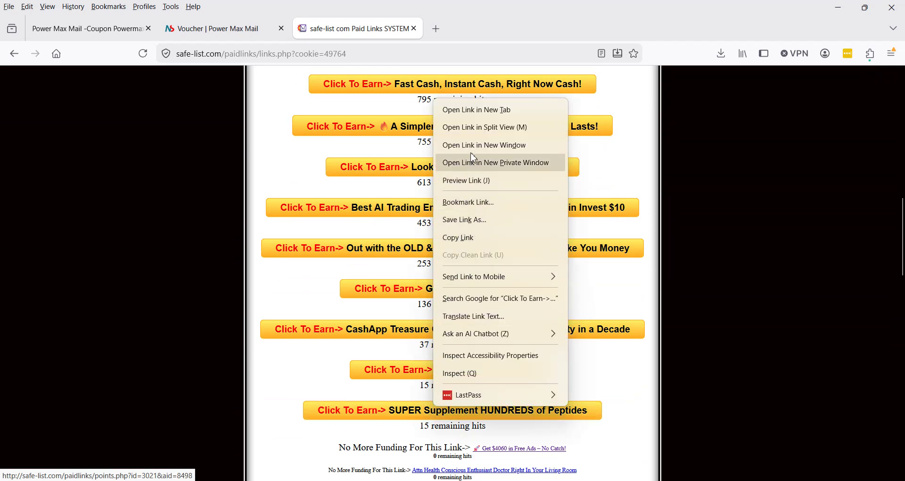
pyautogui.click(476, 116)
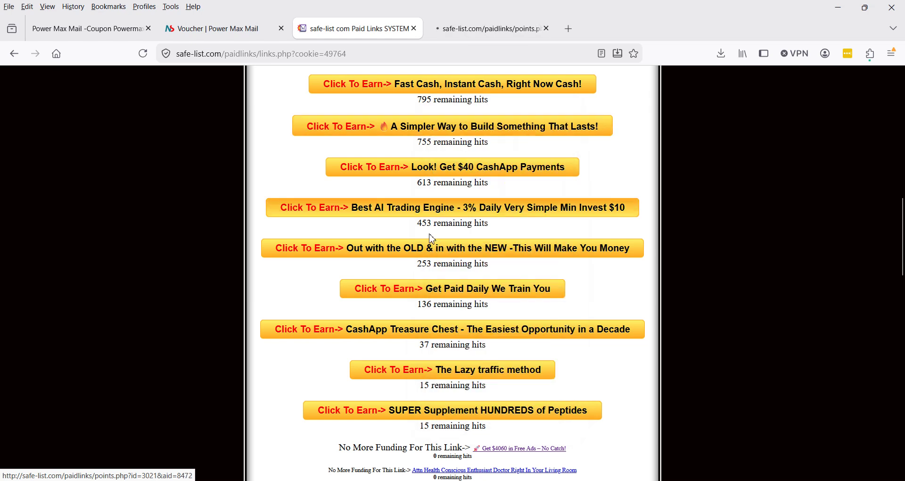
pyautogui.rightClick(400, 368)
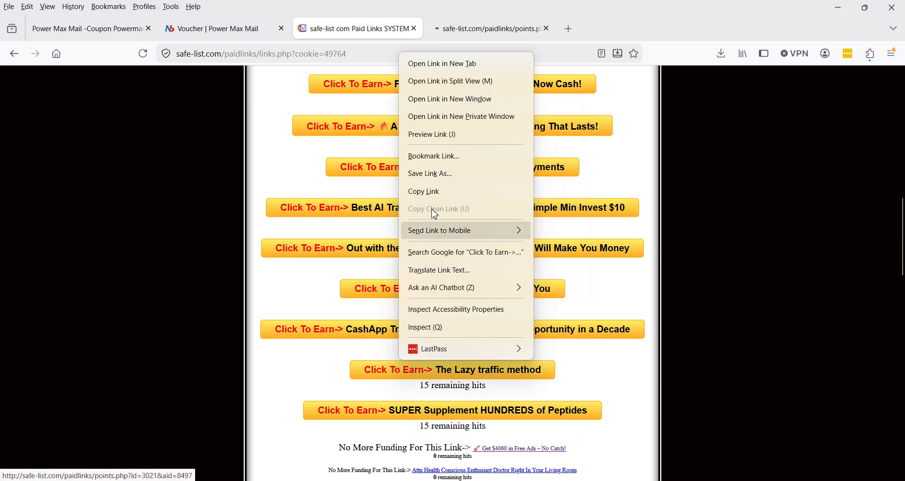
pyautogui.click(456, 63)
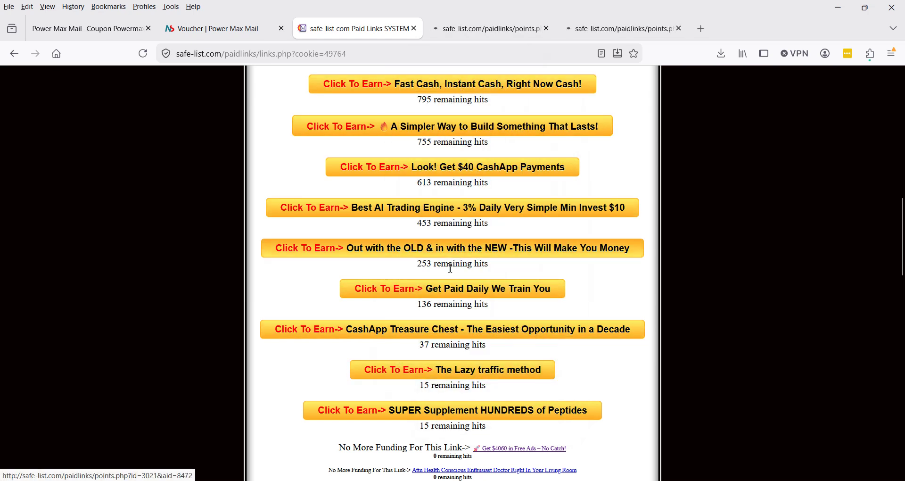
# Open the "CashApp Treasure Chest", "Get Paid Daily We Train You" and "Out with the OLD & in with the NEW" paid links in new tabs.
pyautogui.rightClick(448, 330)
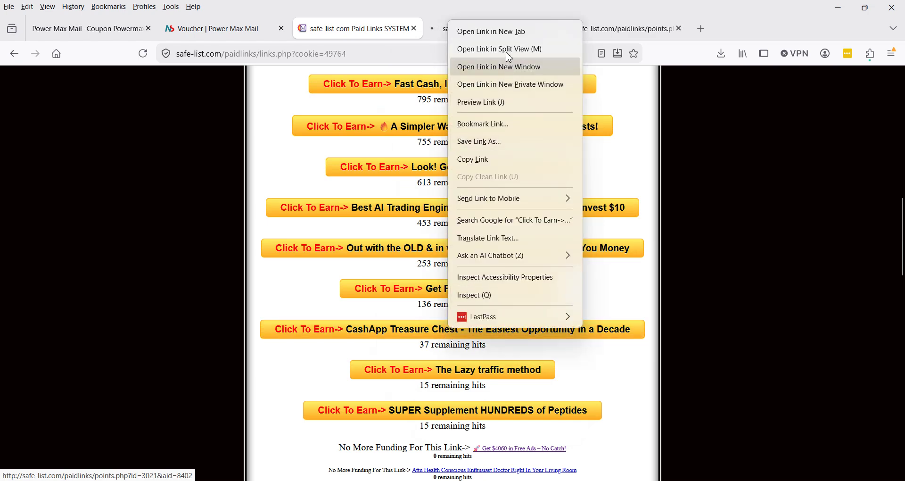
pyautogui.click(477, 32)
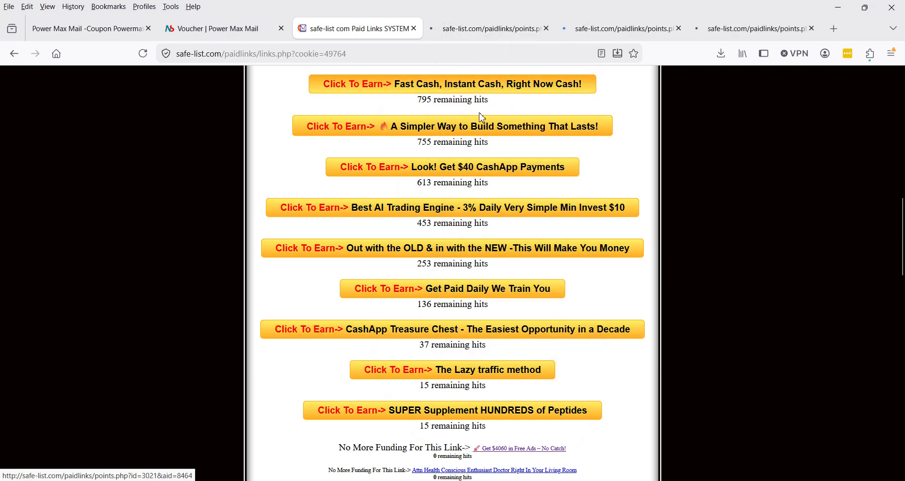
pyautogui.rightClick(443, 293)
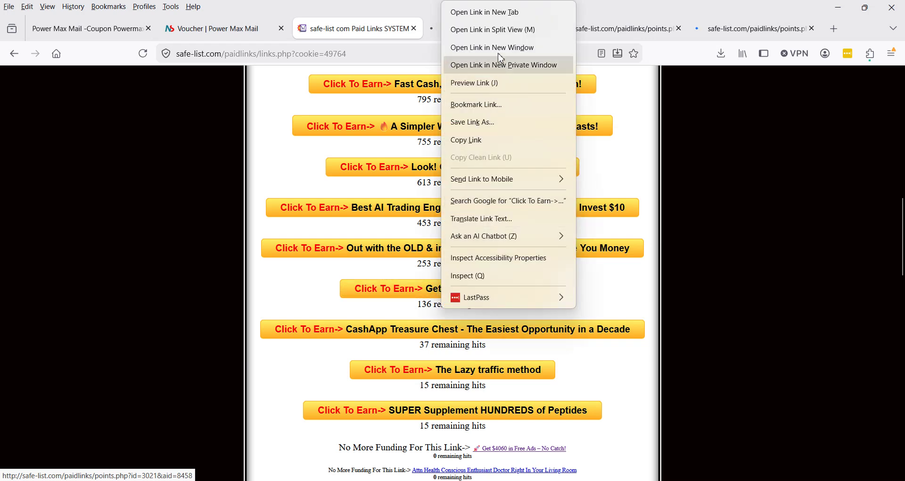
pyautogui.click(501, 21)
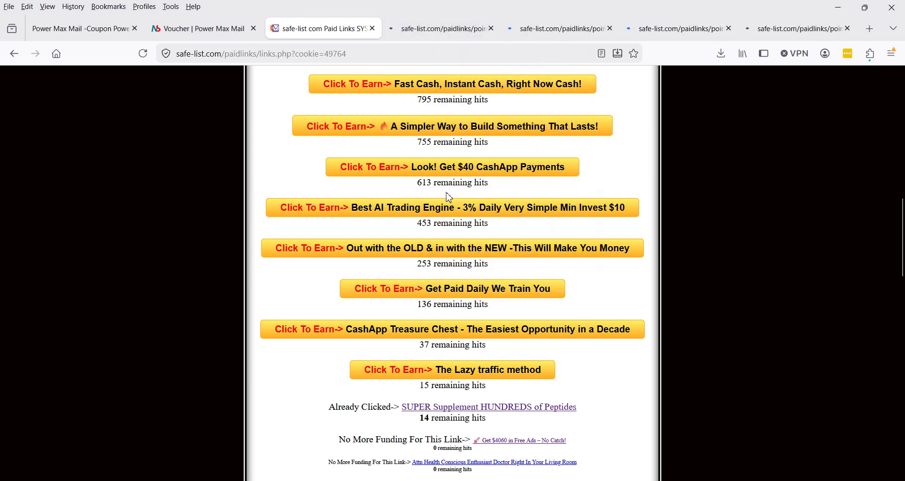
pyautogui.rightClick(434, 254)
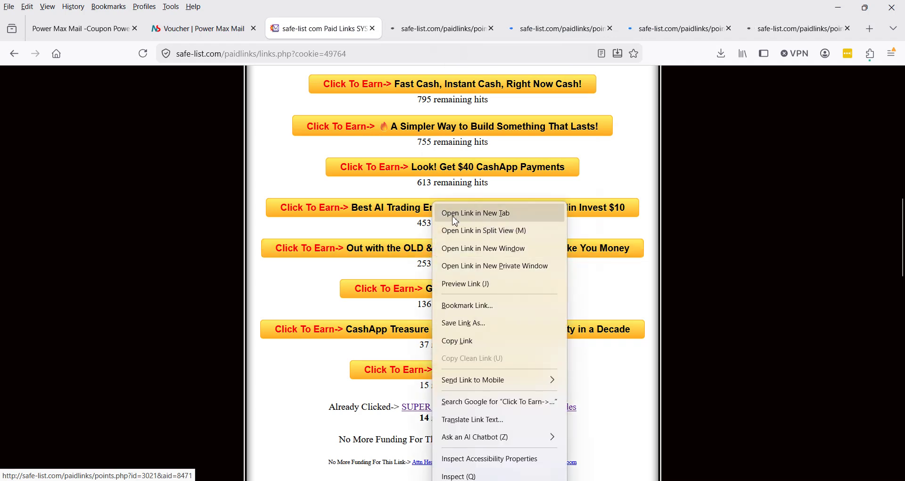
pyautogui.click(446, 212)
# Open the "Best AI Trading Engine", "Look! Get $40 CashApp Payments" and "A Simpler Way to Build Something That Lasts!" paid links in new tabs.
pyautogui.rightClick(444, 217)
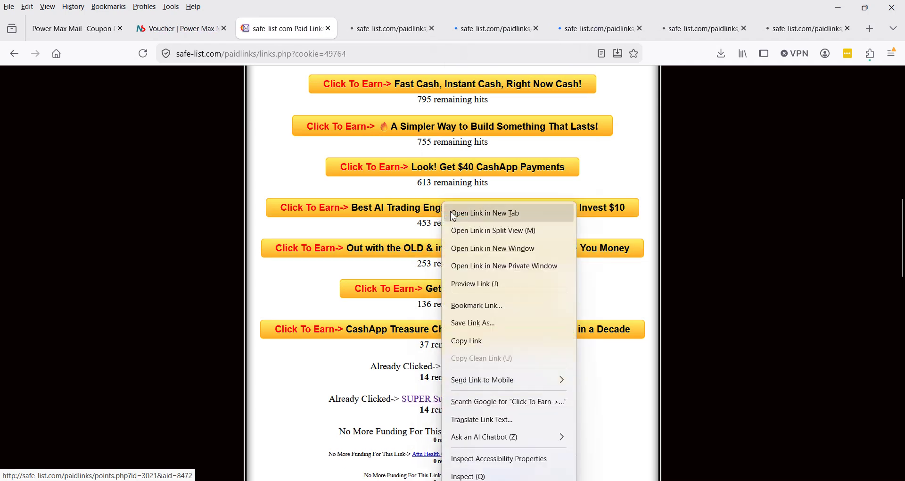
pyautogui.click(453, 214)
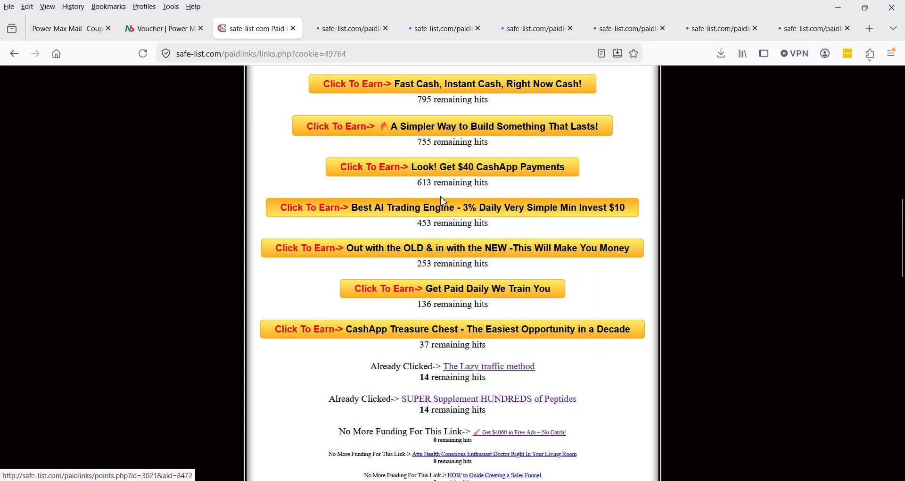
pyautogui.rightClick(437, 176)
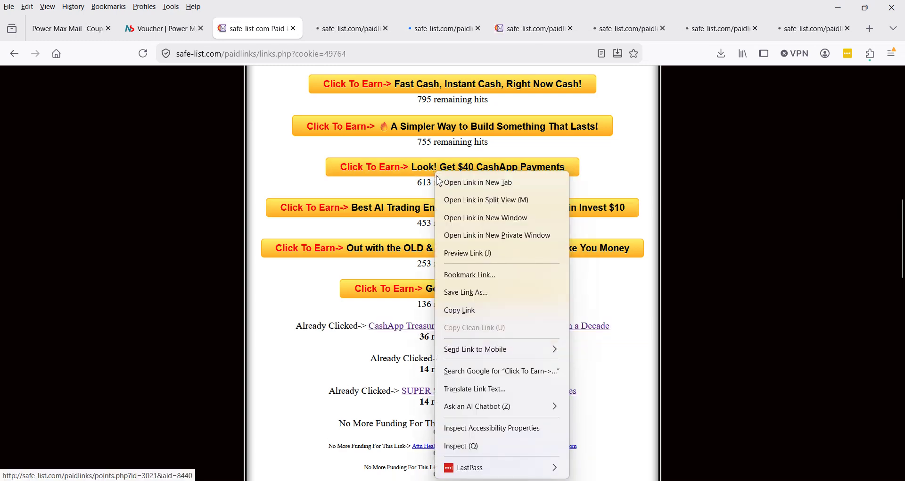
pyautogui.click(446, 184)
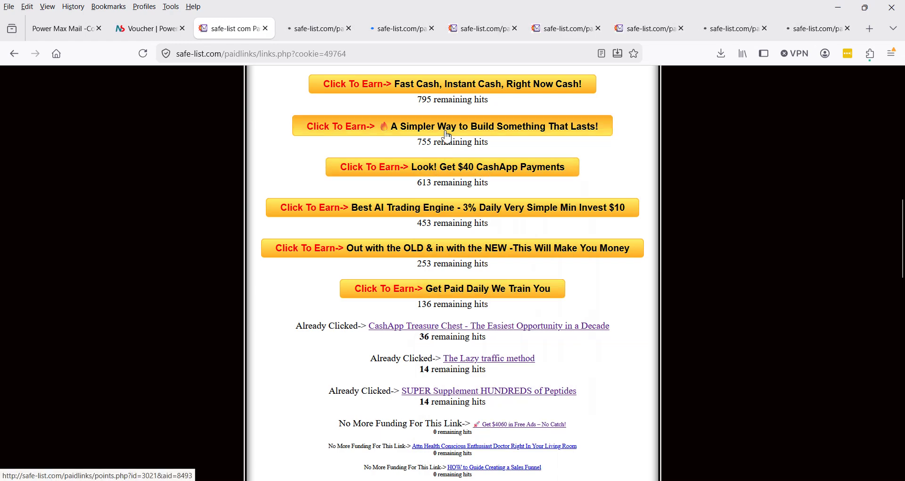
pyautogui.rightClick(449, 137)
pyautogui.click(490, 143)
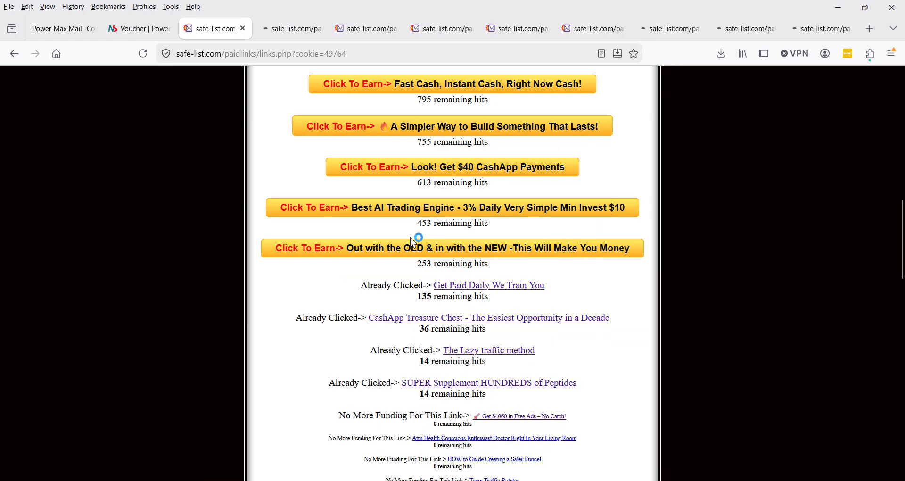
# Open the "Fast Cash, Instant Cash, Right Now Cash!" and "This New Viral Ad Site Is Popping Off Fast" paid links in new tabs.
pyautogui.scroll(2, 413, 243)
pyautogui.scroll(4, 412, 242)
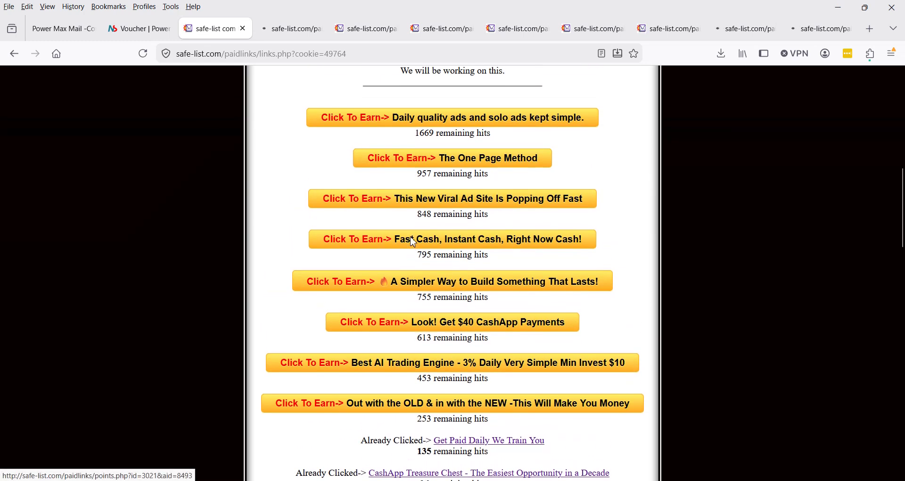
pyautogui.rightClick(430, 249)
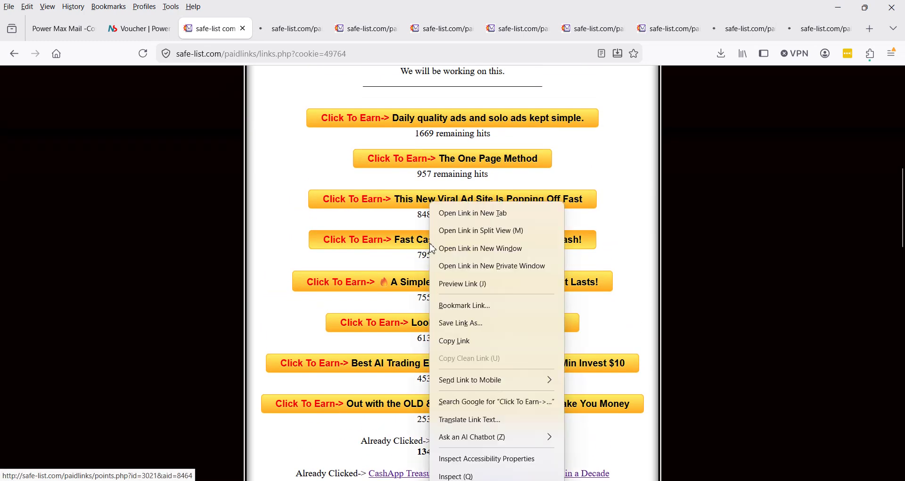
pyautogui.click(445, 213)
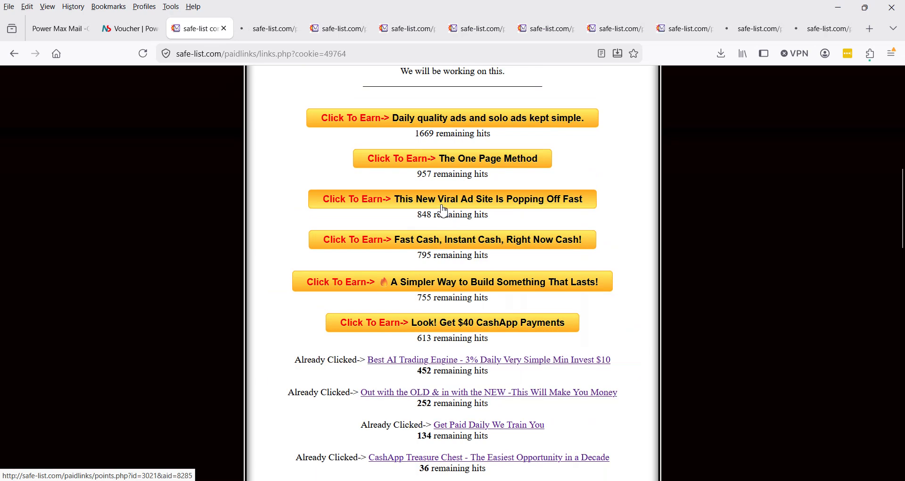
pyautogui.rightClick(443, 212)
pyautogui.click(447, 213)
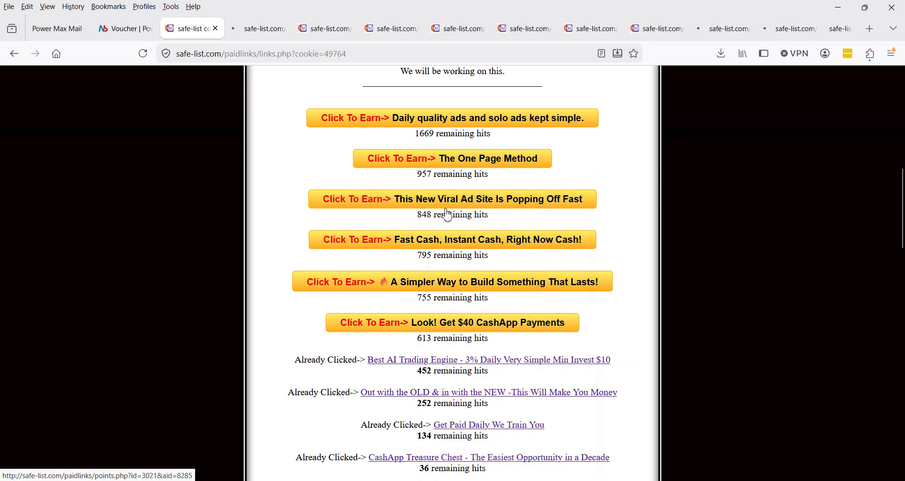
# Open the "The One Page Method" and "Daily quality ads and solo ads kept simple." paid links in new tabs.
pyautogui.rightClick(448, 169)
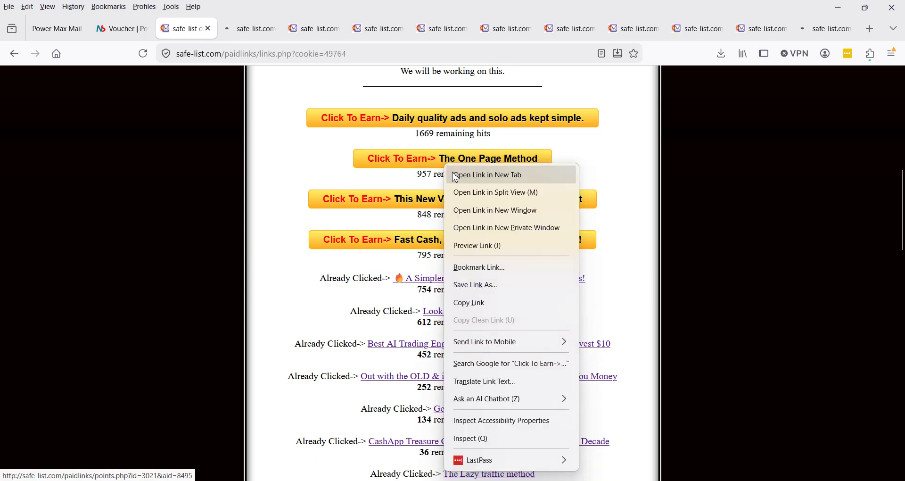
pyautogui.click(455, 174)
pyautogui.rightClick(453, 124)
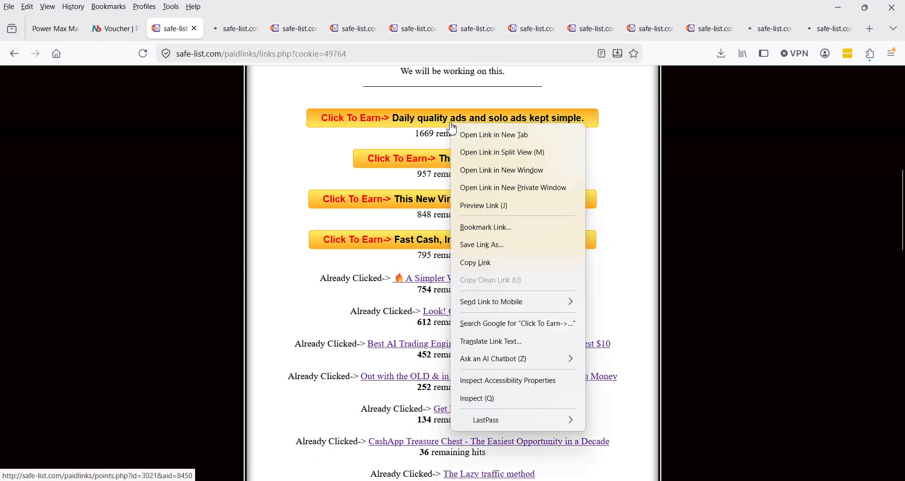
pyautogui.click(458, 136)
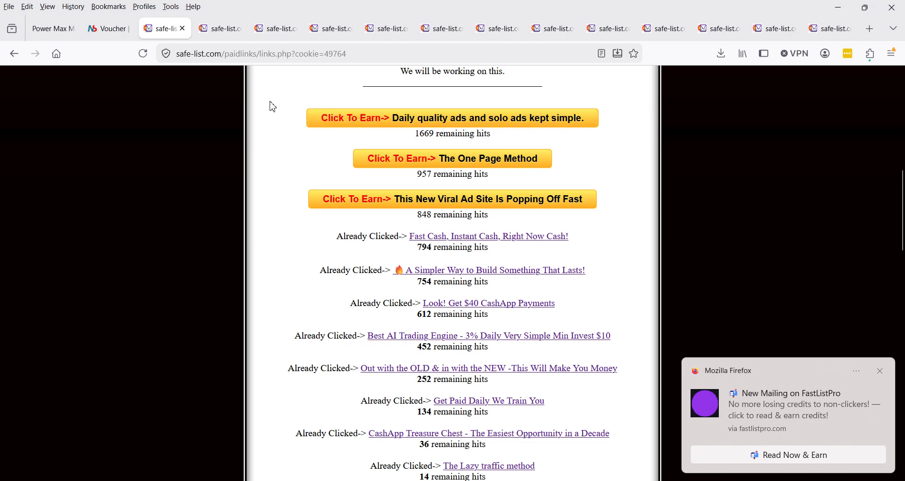
# Close every advertiser tab opened from the paid links, leaving the paid links list open.
pyautogui.click(235, 39)
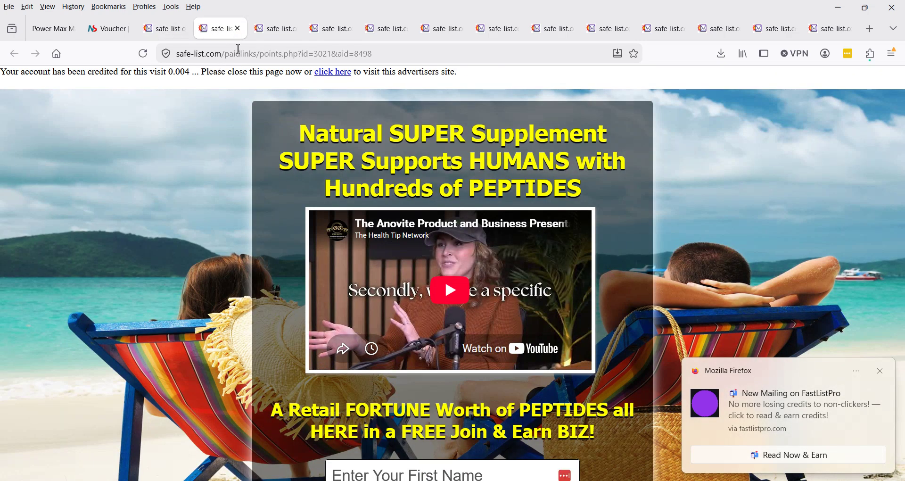
pyautogui.click(238, 28)
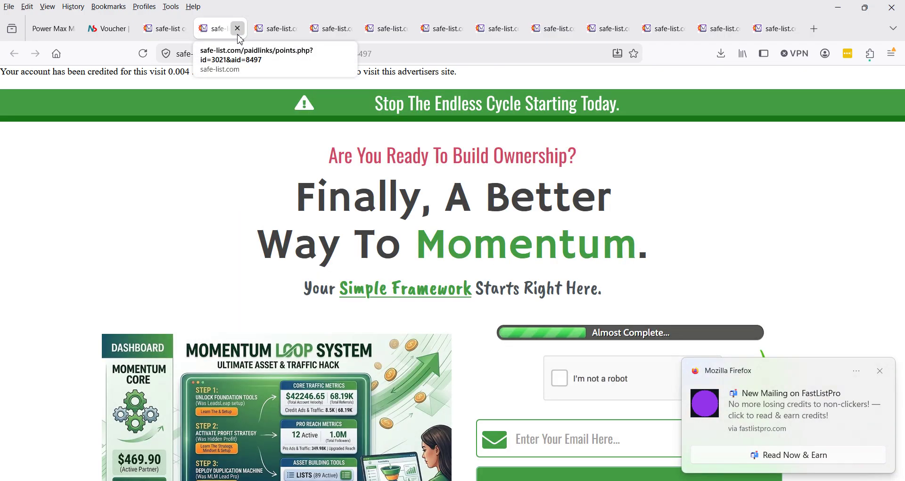
pyautogui.click(238, 29)
pyautogui.click(238, 28)
pyautogui.click(238, 29)
pyautogui.click(238, 28)
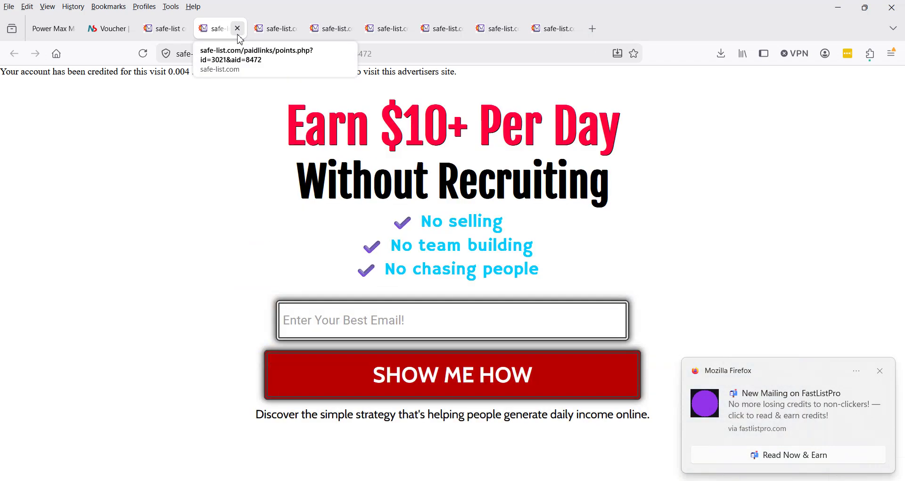
pyautogui.click(238, 34)
pyautogui.click(239, 34)
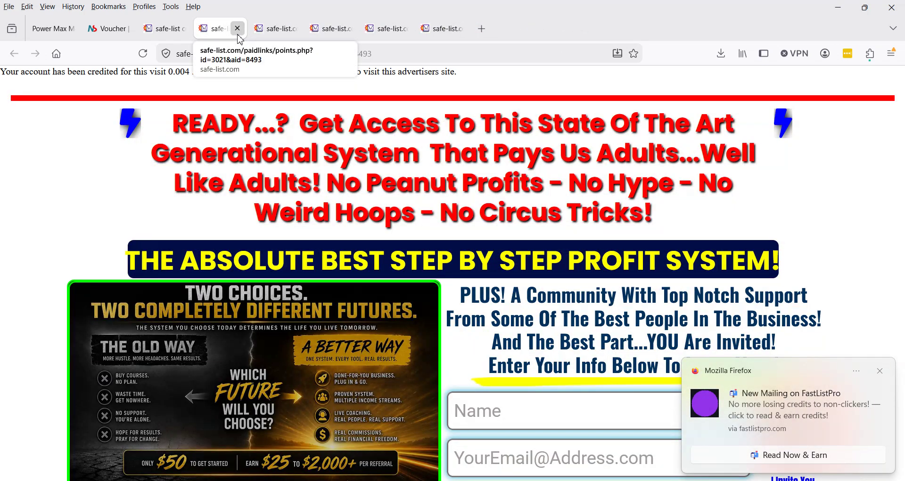
pyautogui.click(238, 29)
pyautogui.click(238, 29)
pyautogui.click(238, 28)
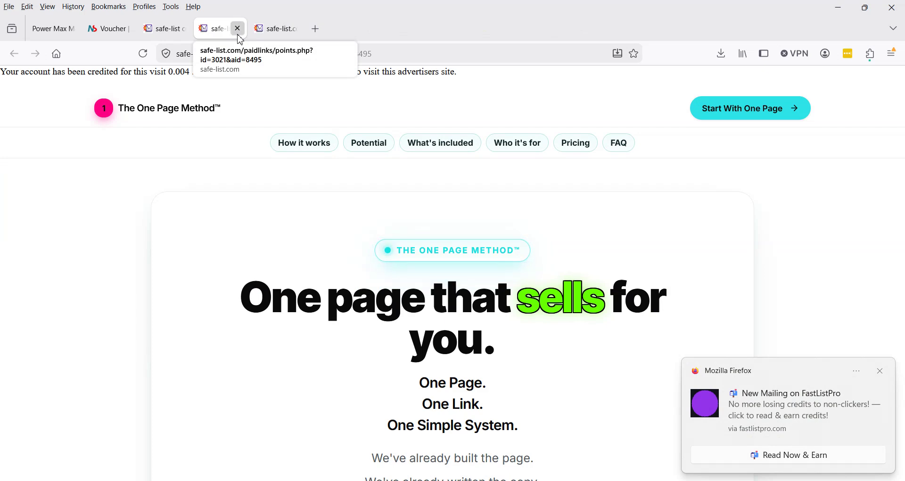
pyautogui.click(238, 29)
pyautogui.click(238, 28)
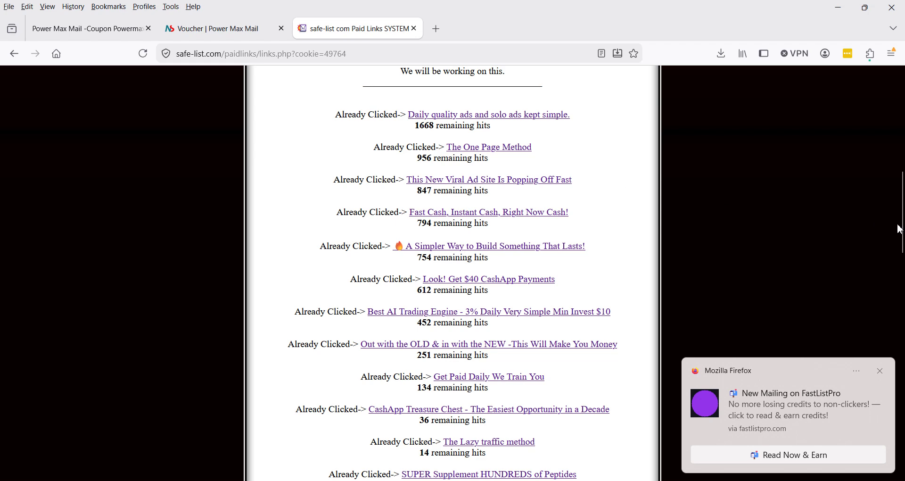
# Return to the paid links members page and review the unpaid earnings, referral URL and account details.
pyautogui.scroll(5, 901, 225)
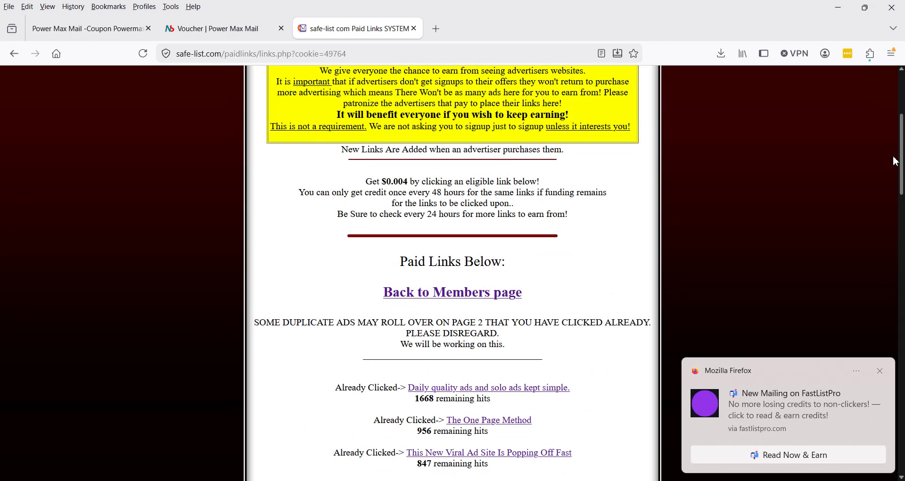
pyautogui.click(441, 287)
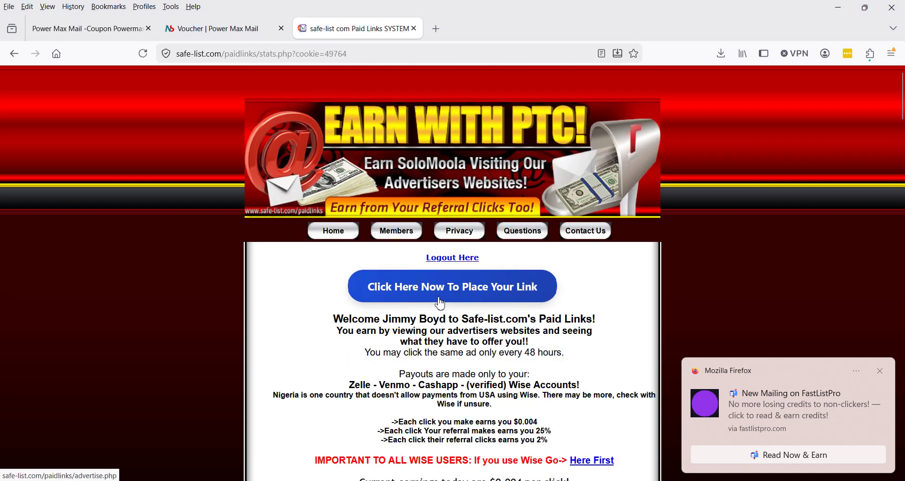
pyautogui.scroll(-3, 441, 303)
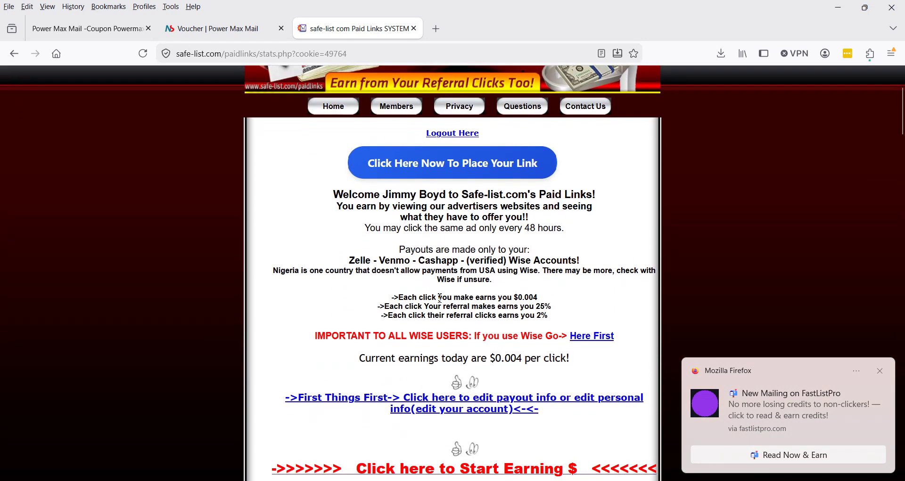
pyautogui.scroll(-6, 440, 298)
pyautogui.scroll(-3, 442, 303)
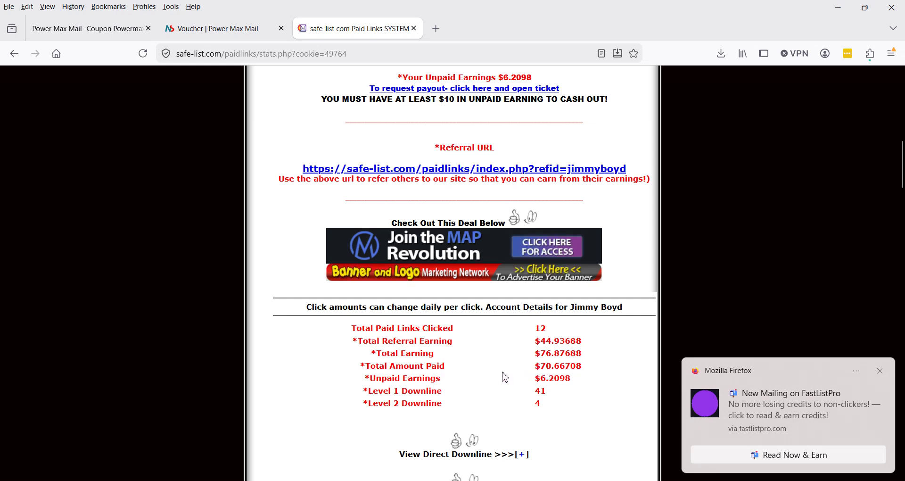
pyautogui.scroll(1, 505, 377)
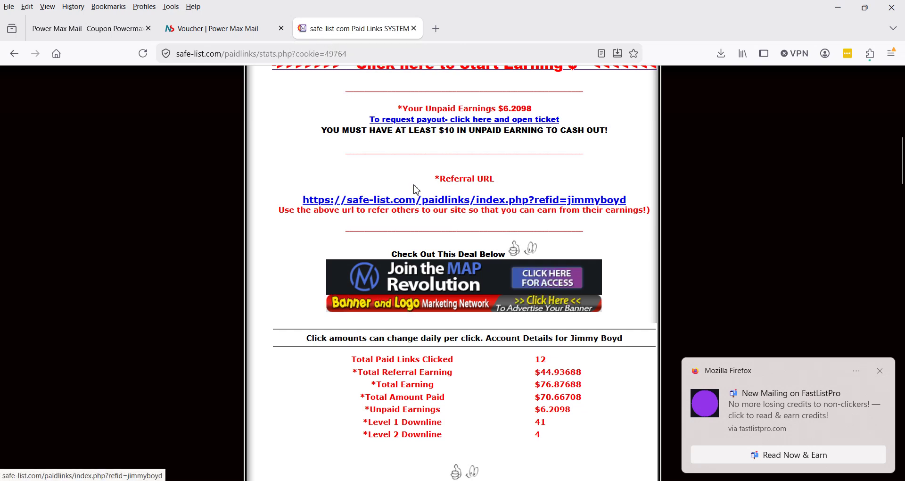
# Switch to the Power Max Mail account, open its email history and dismiss the FastListPro notification.
pyautogui.click(250, 42)
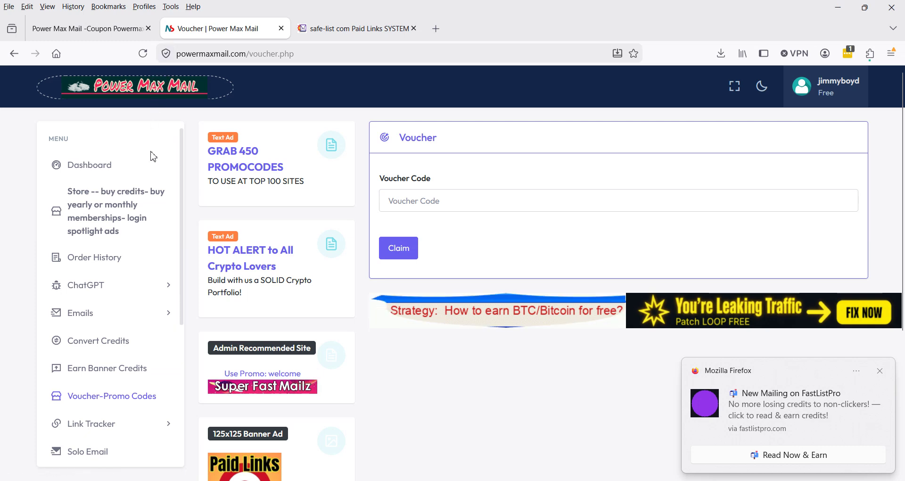
pyautogui.click(139, 315)
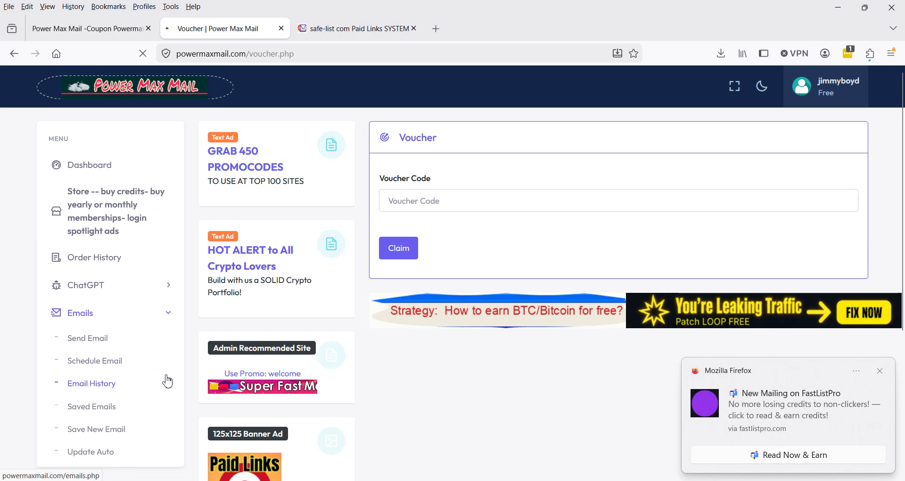
pyautogui.click(127, 385)
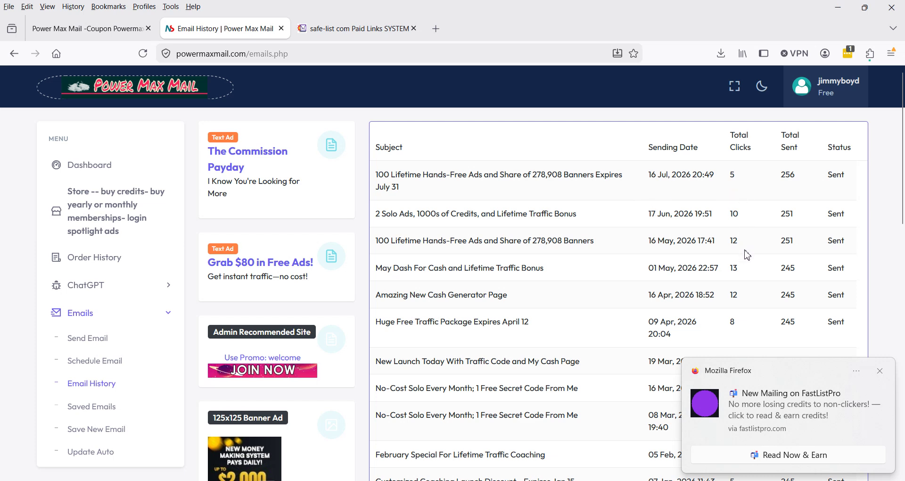
pyautogui.click(880, 371)
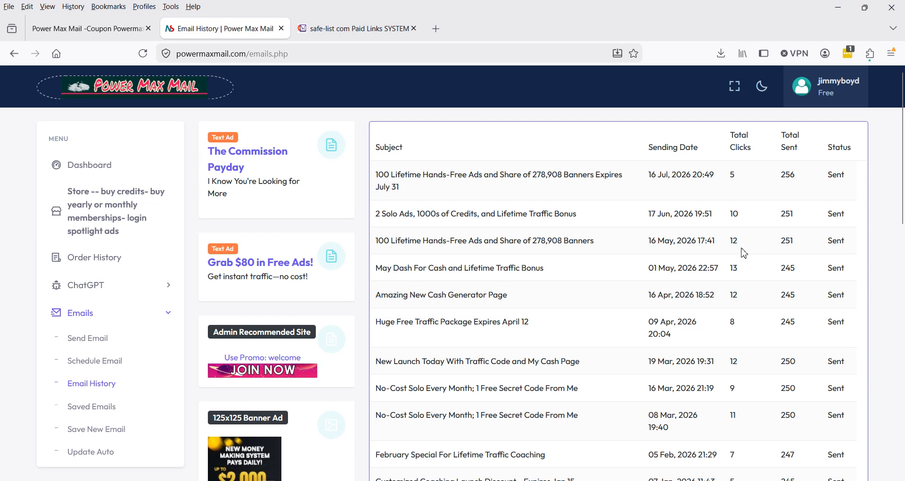
# Show the Power Max Mail splash page with its promo codes, alternating with the email history.
pyautogui.click(87, 28)
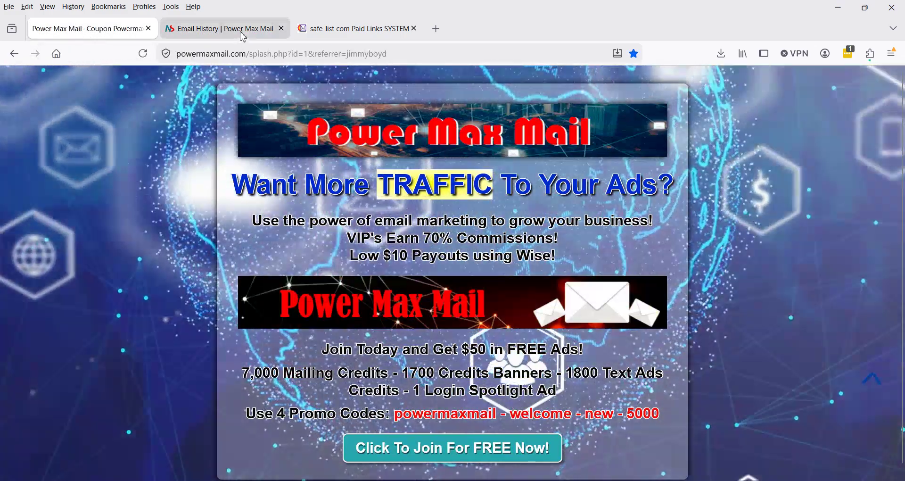
pyautogui.click(222, 28)
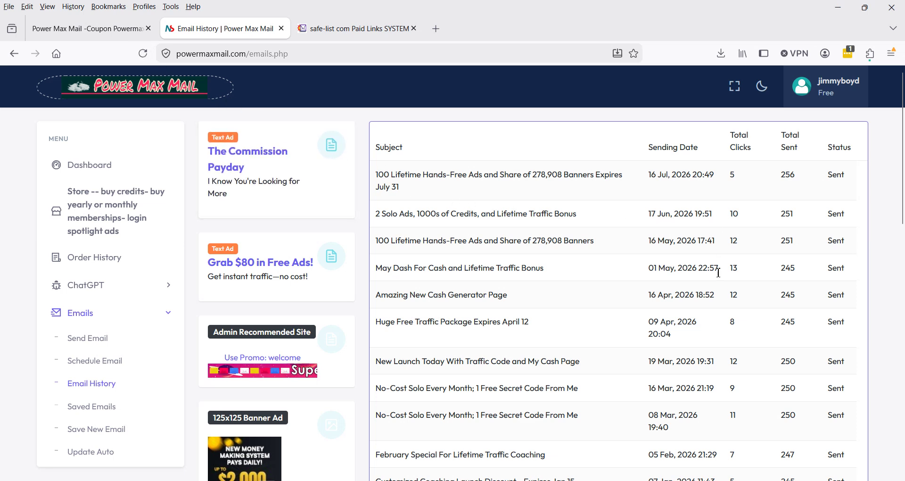
pyautogui.click(131, 29)
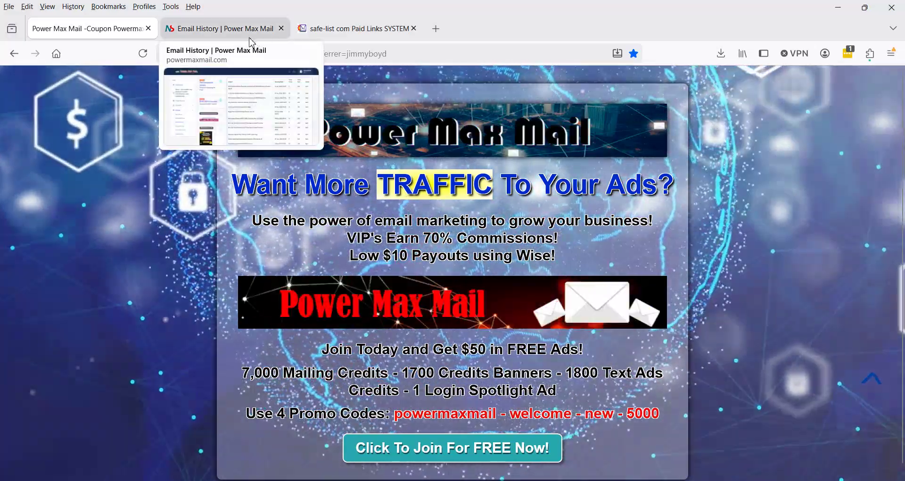
# Open the Send Email form in the Power Max Mail account and review its fields from subject to credits.
pyautogui.click(255, 37)
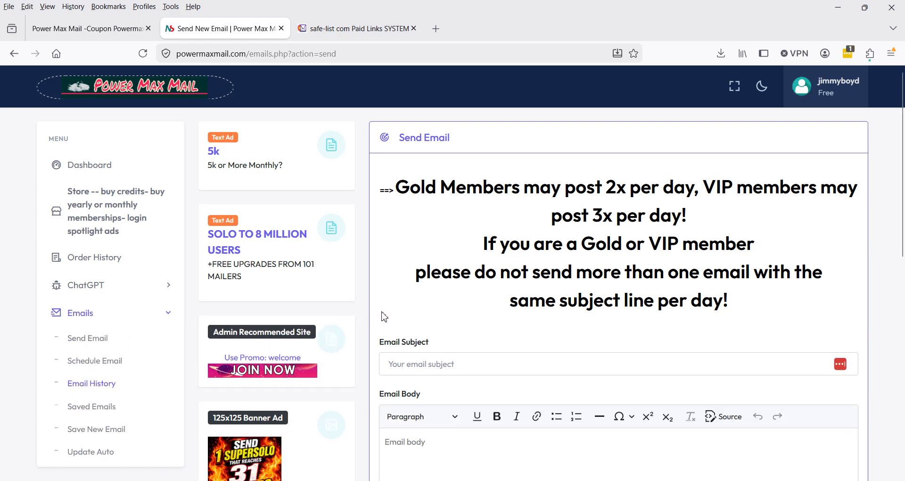
pyautogui.scroll(-8, 385, 316)
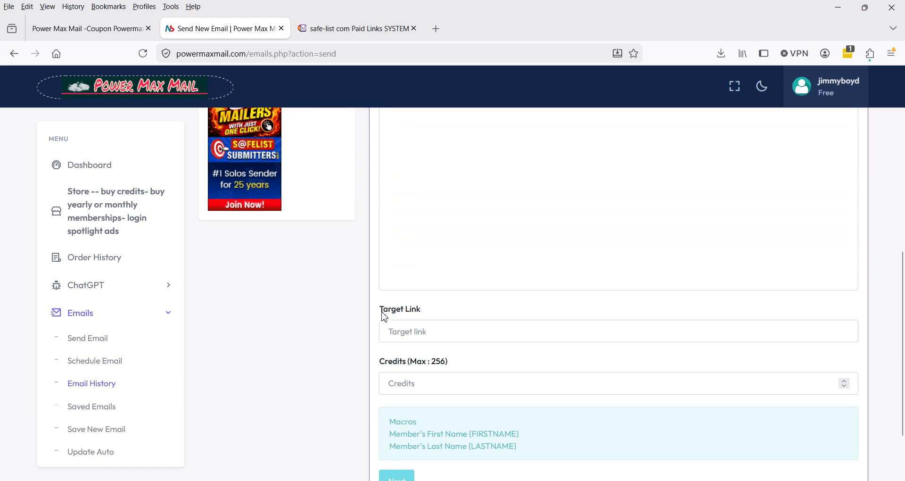
pyautogui.scroll(8, 385, 317)
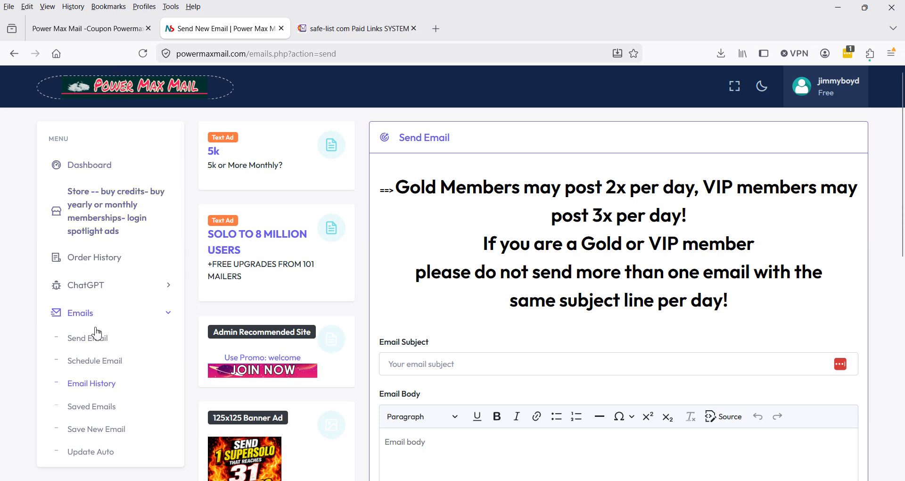
# Open the unread emails list, view the newest "Tired of Solos Ads Not Working?" email for credits, and close its tab.
pyautogui.scroll(-8, 182, 333)
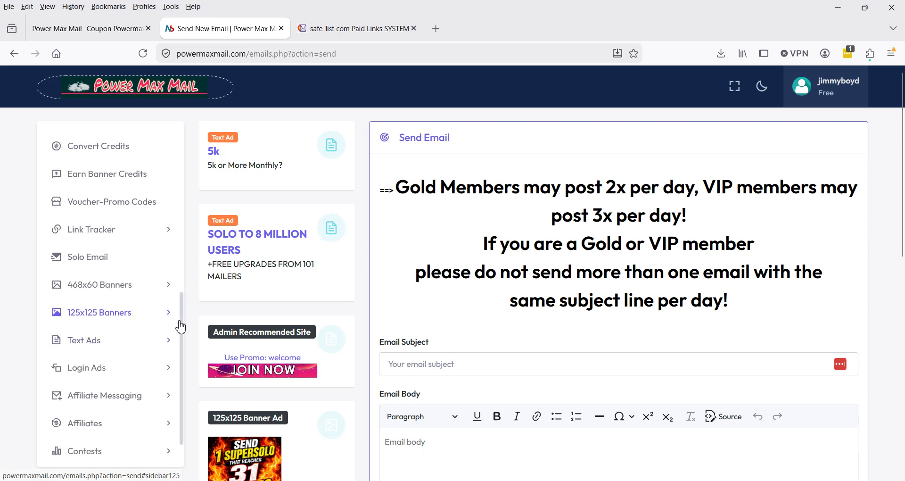
pyautogui.scroll(-1, 180, 326)
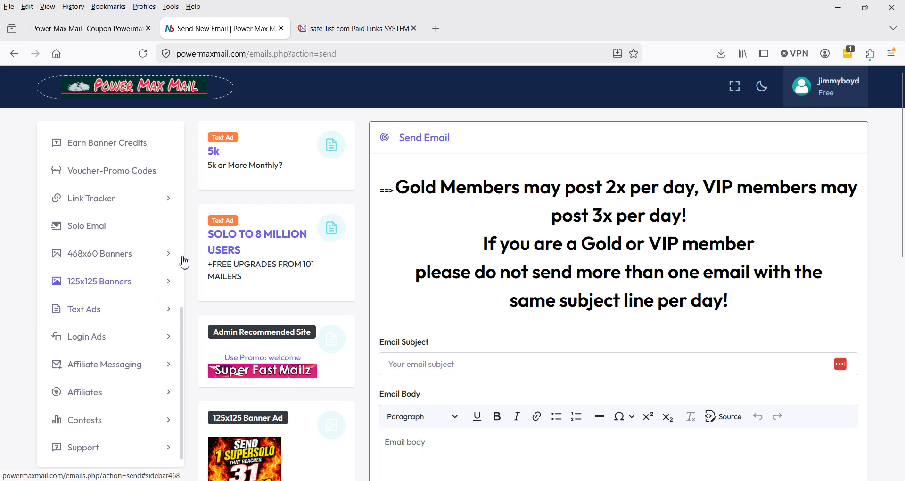
pyautogui.click(181, 135)
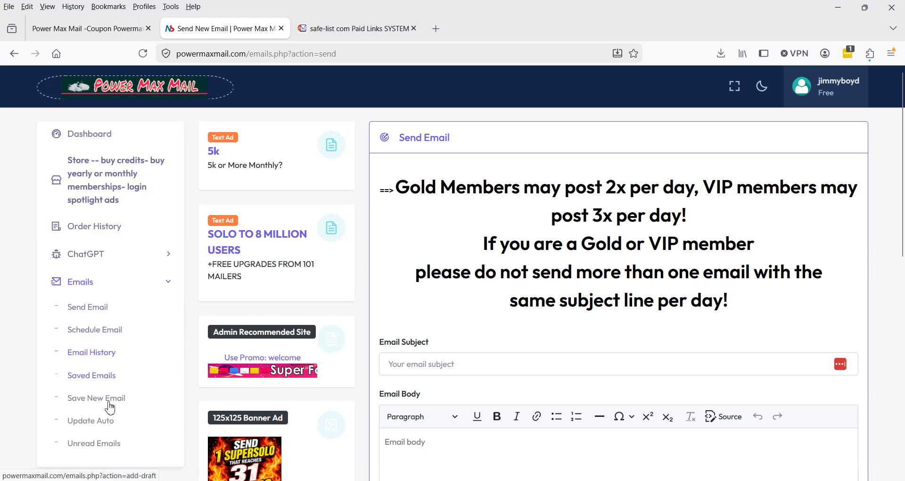
pyautogui.click(105, 444)
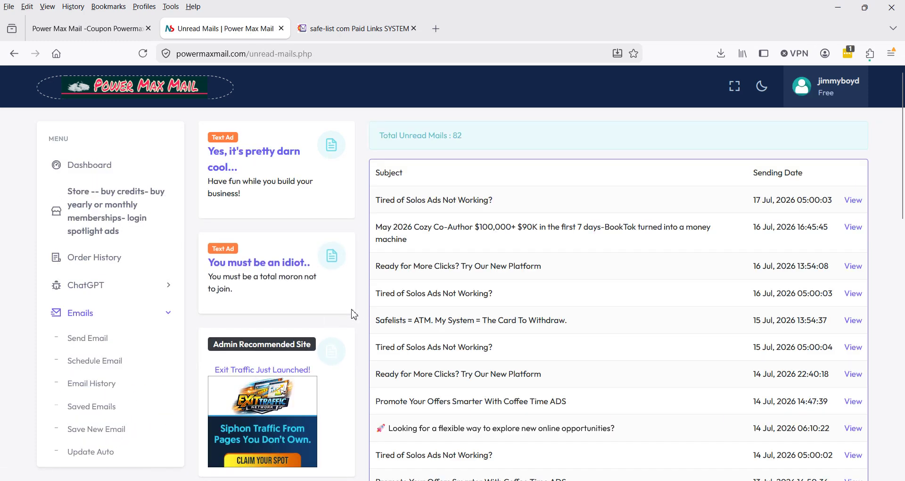
pyautogui.click(854, 202)
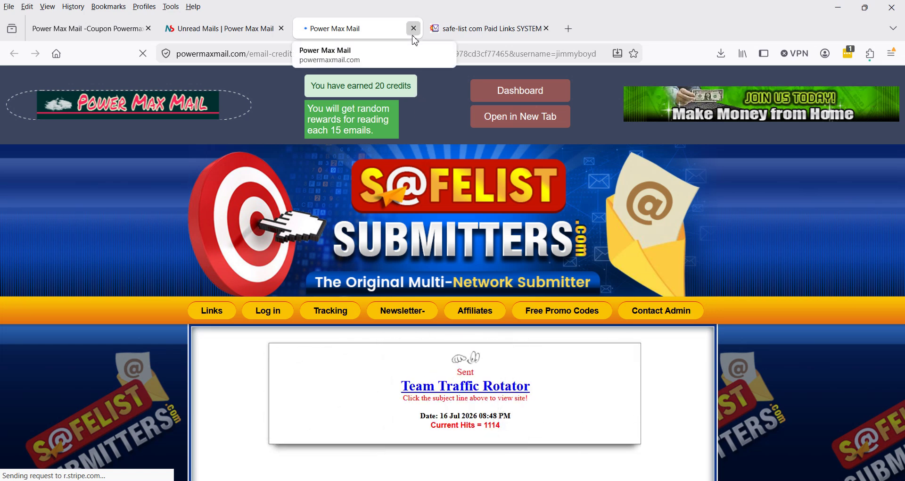
pyautogui.click(413, 28)
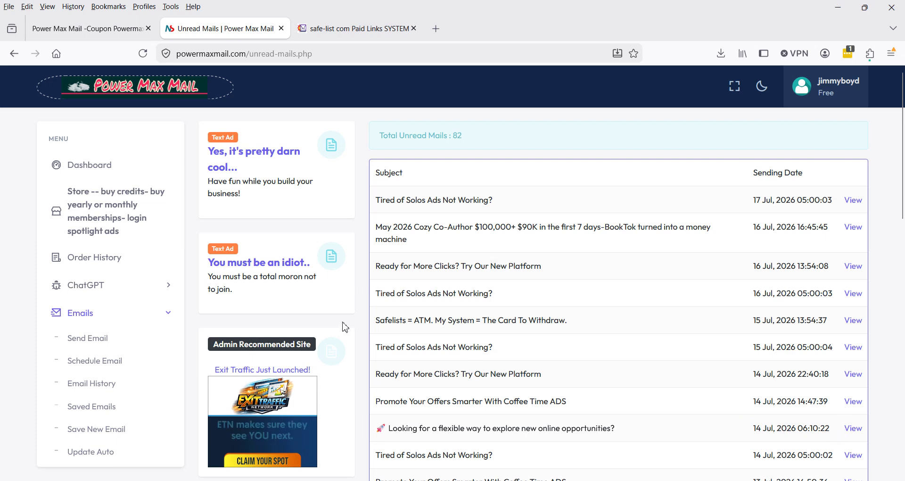
# Open the Power Max Mail dashboard and review the website statistics, profile information and credit balances.
pyautogui.click(120, 177)
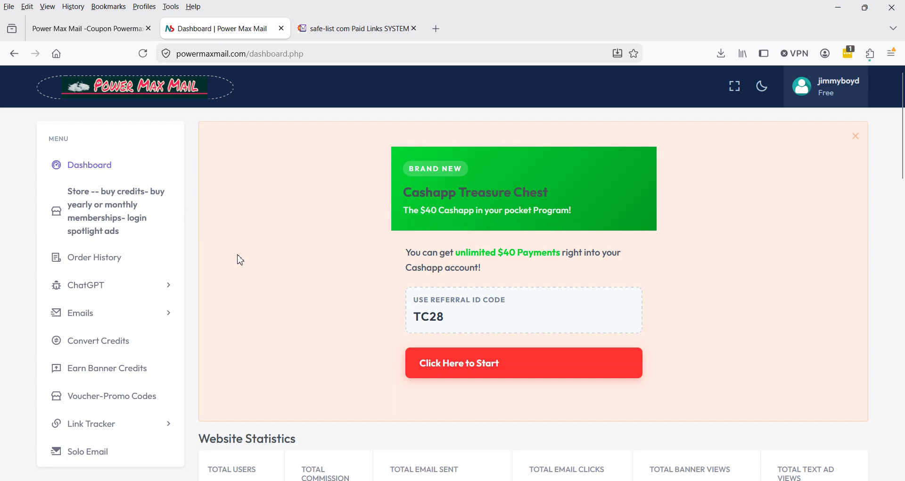
pyautogui.scroll(-5, 241, 259)
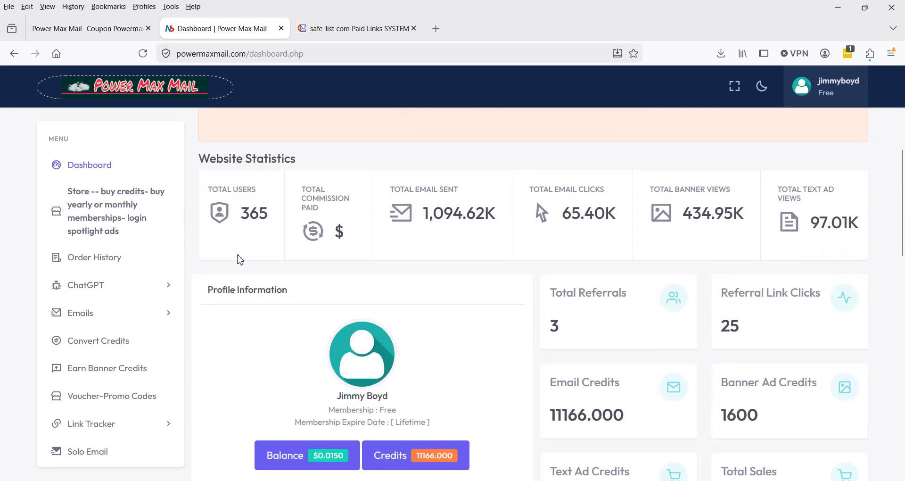
pyautogui.scroll(-1, 241, 260)
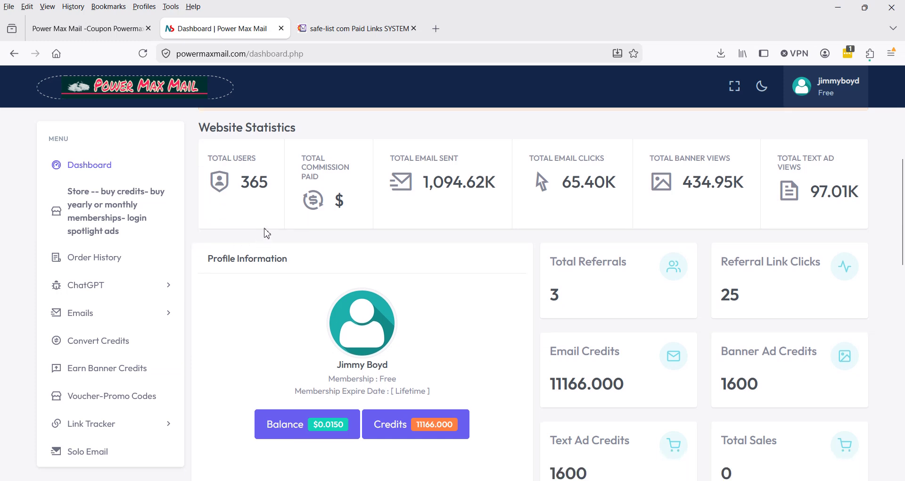
# Reopen the Send Email form from the dashboard and examine its target link and credits fields.
pyautogui.click(135, 322)
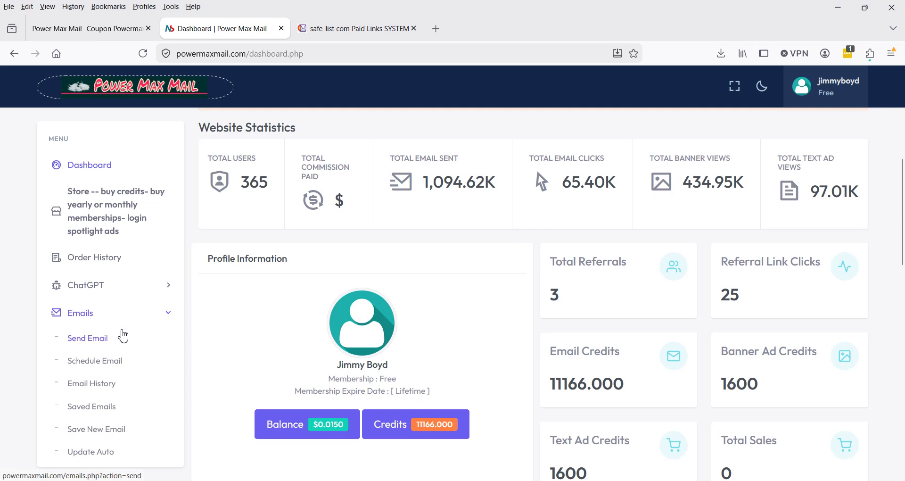
pyautogui.click(110, 340)
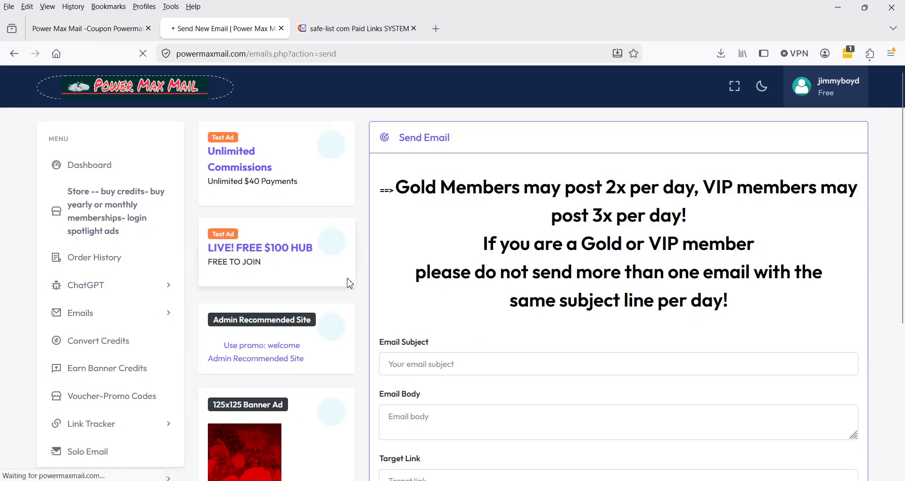
pyautogui.scroll(-8, 350, 283)
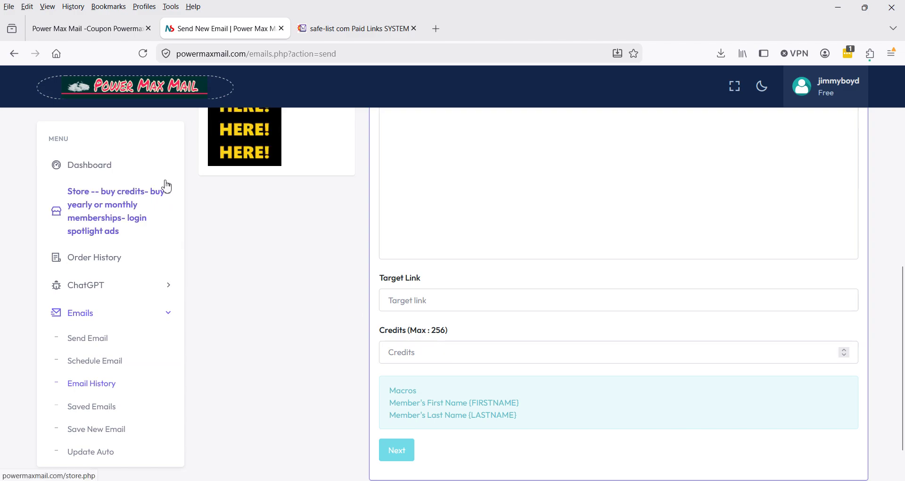
# Show the Power Max Mail splash page, the safe-list.com earnings page and the Send Email form in turn, ending on the splash page.
pyautogui.click(129, 29)
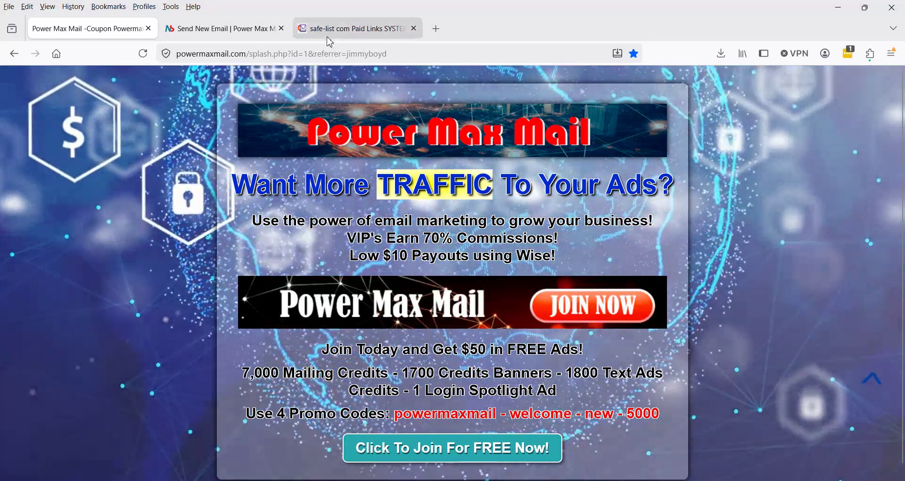
pyautogui.click(329, 34)
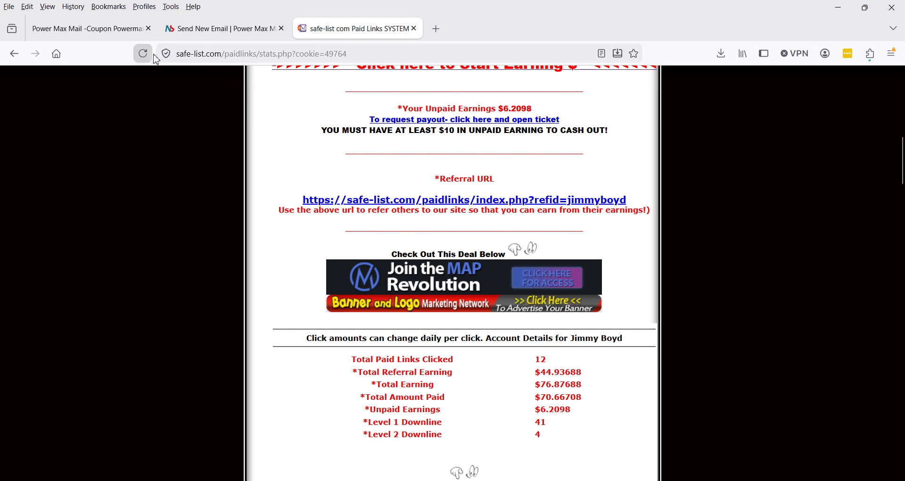
pyautogui.click(176, 38)
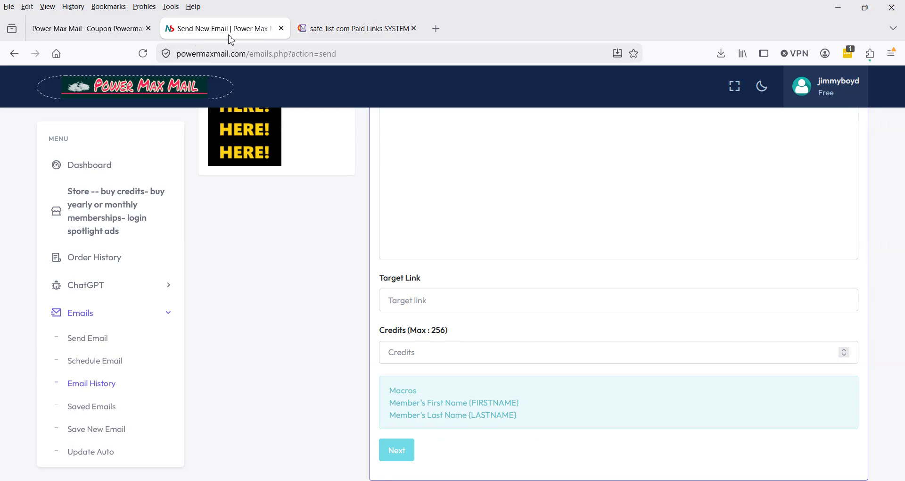
pyautogui.click(138, 32)
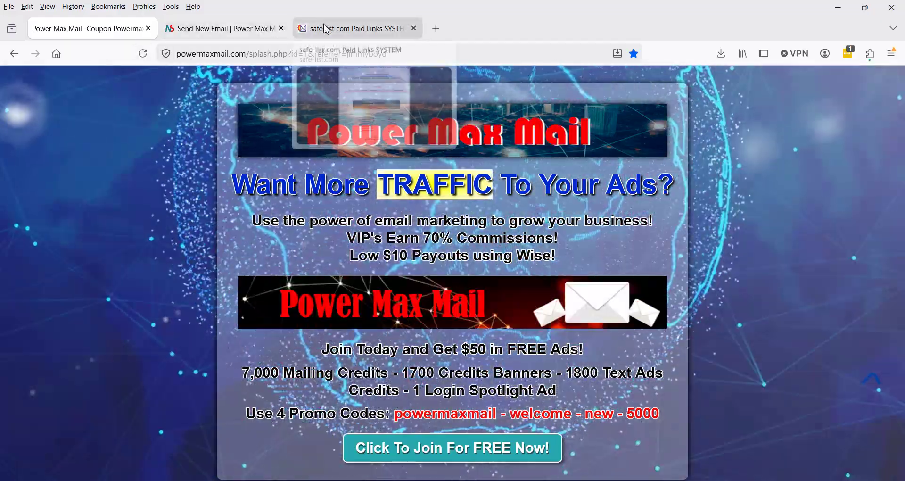
pyautogui.click(325, 29)
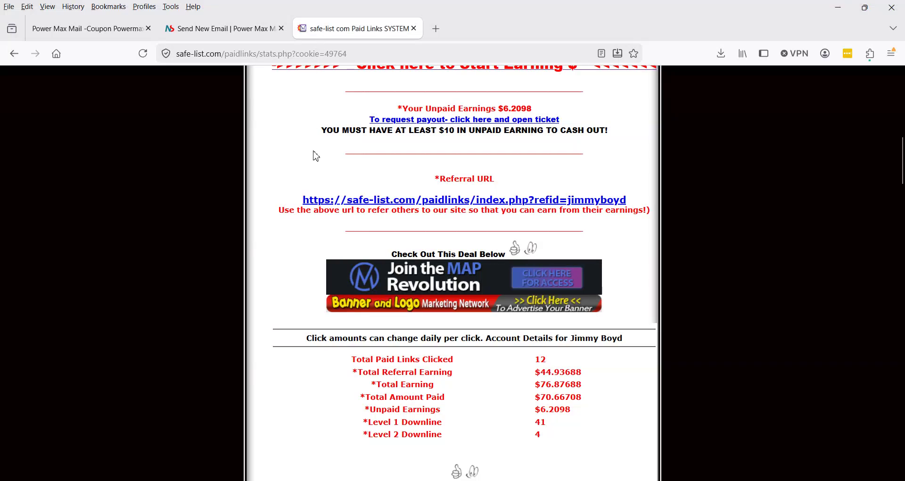
pyautogui.click(114, 30)
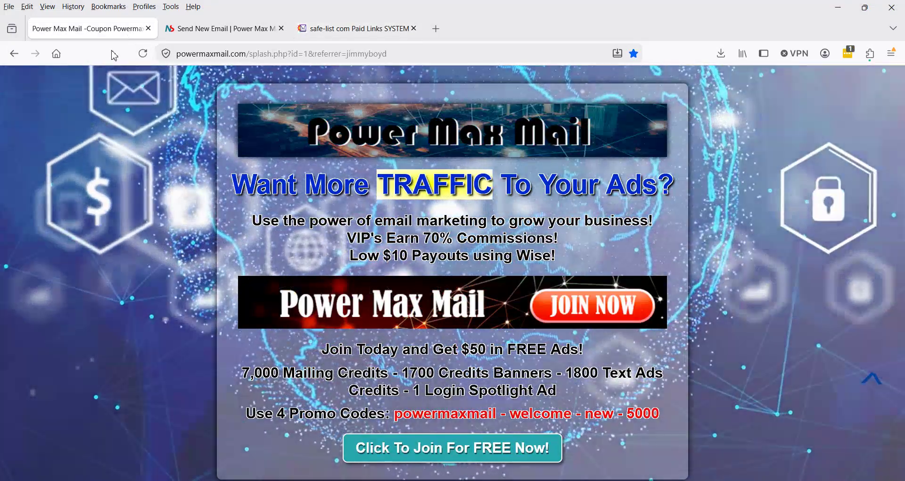